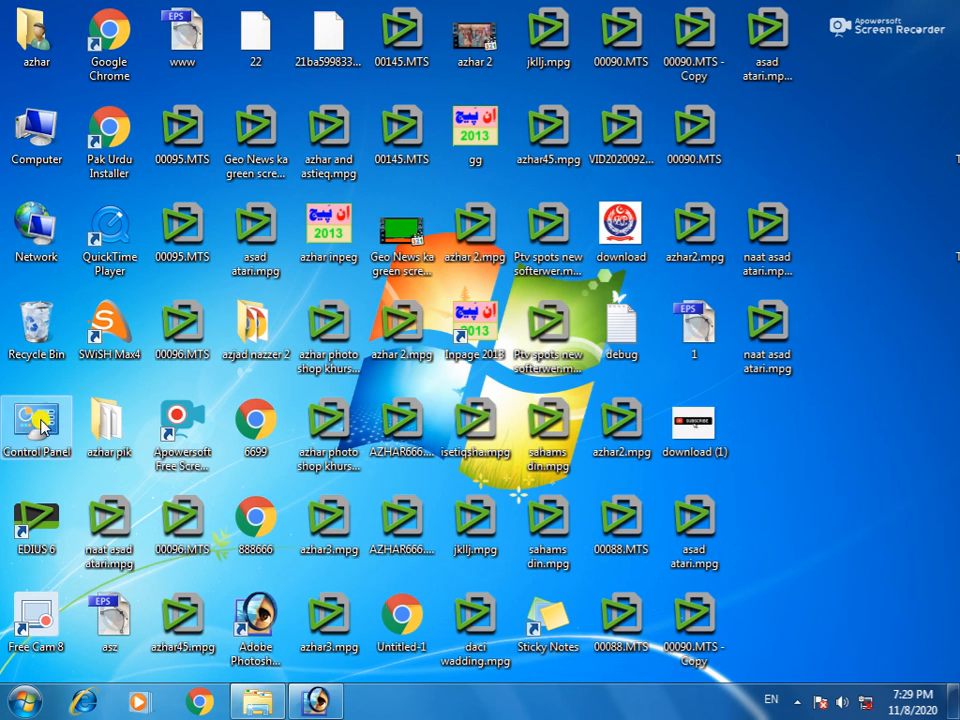
left_click(27, 704)
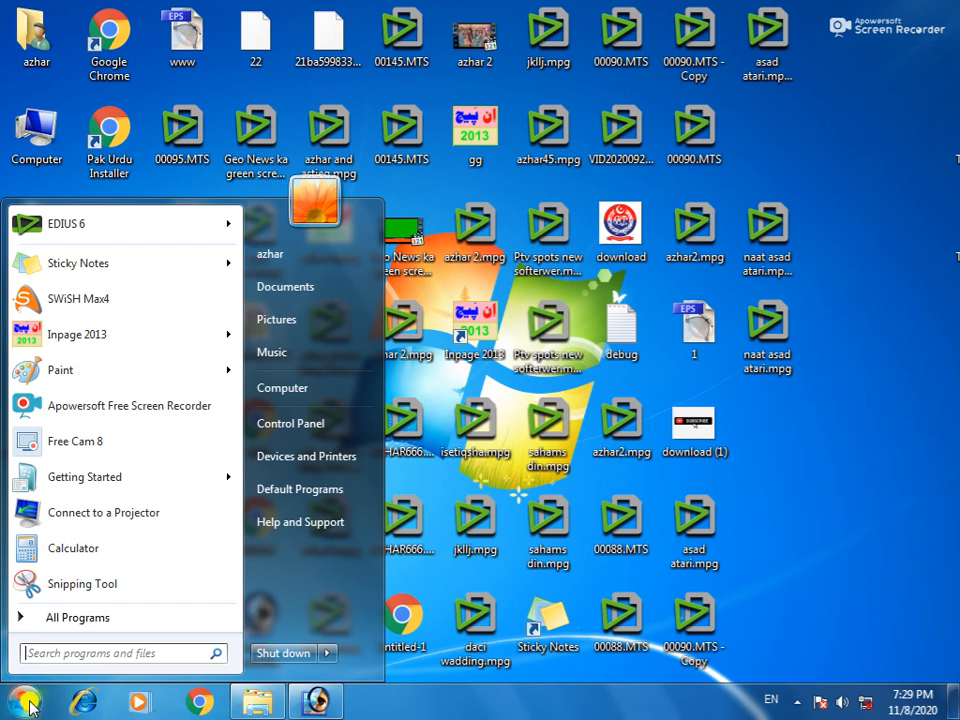
left_click(279, 278)
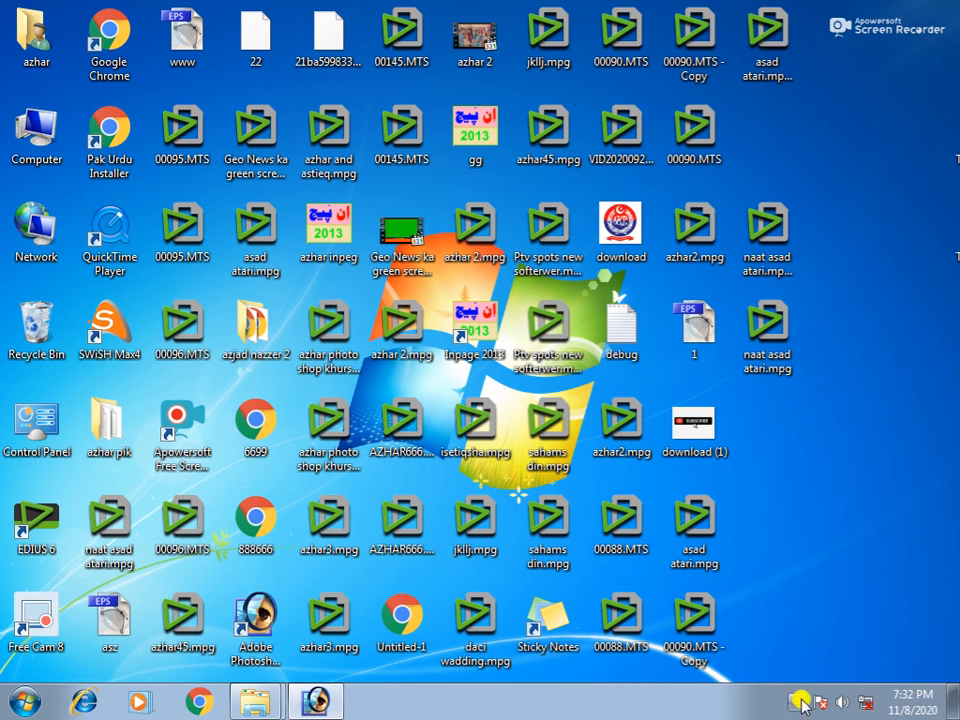
left_click(796, 704)
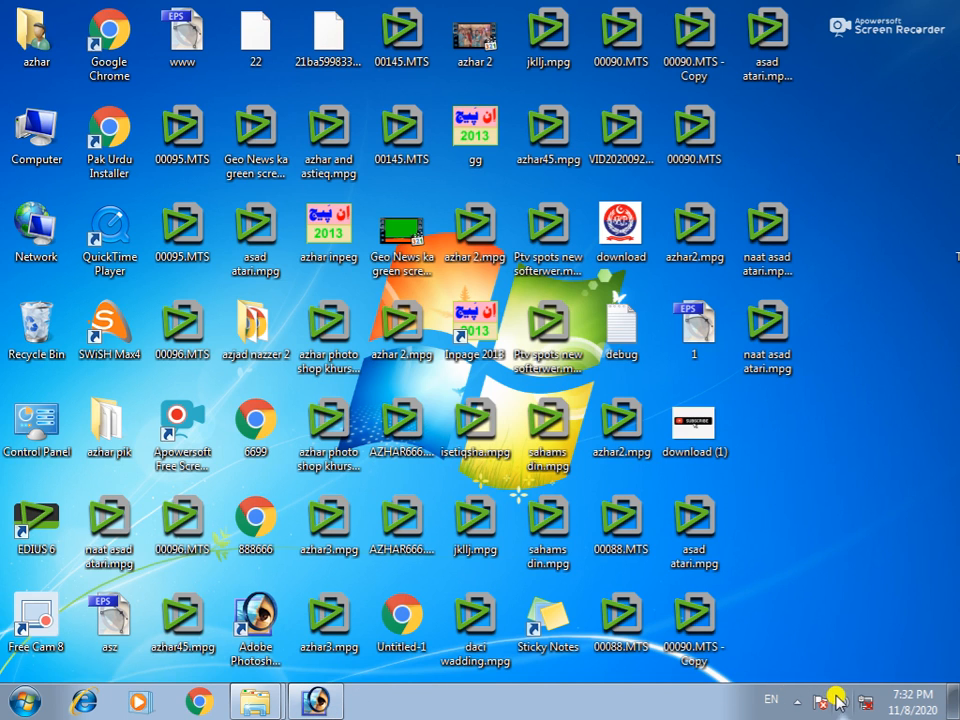
left_click(839, 703)
left_click_drag(837, 541, 836, 550)
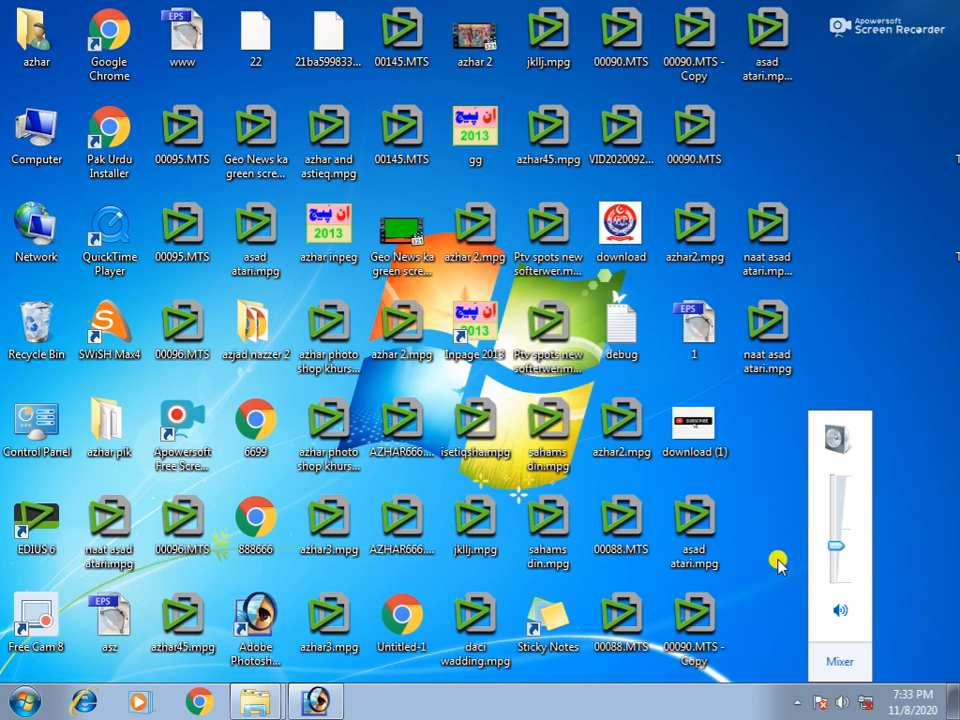
Switch to Adobe Photoshop and merge the visible layers of the Untitled-1 landscape composition.
left_click(315, 701)
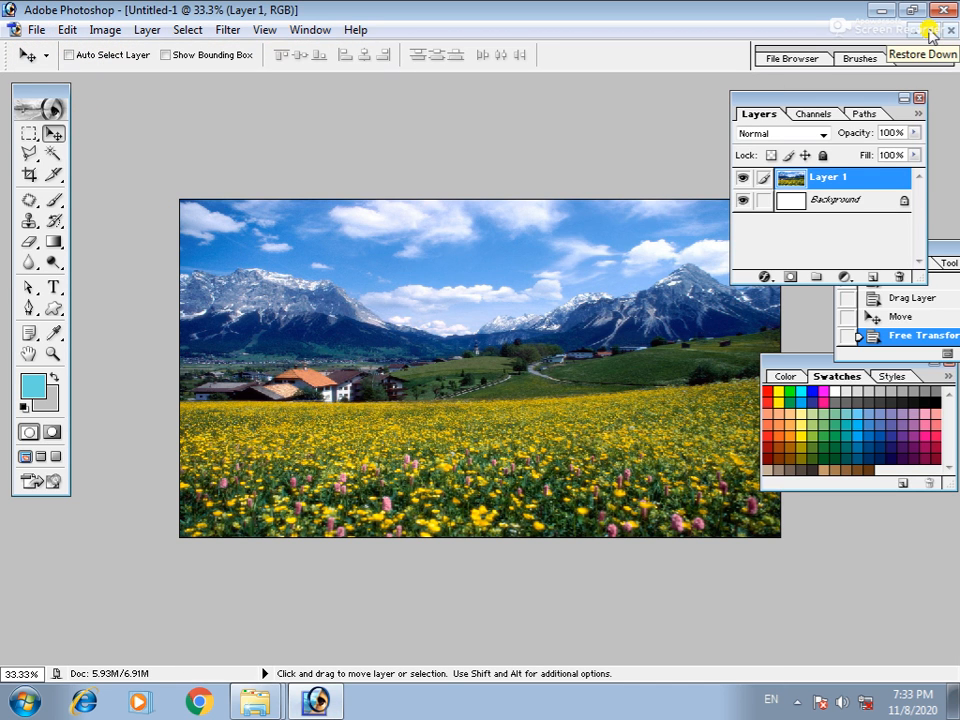
key("shift+ctrl+e")
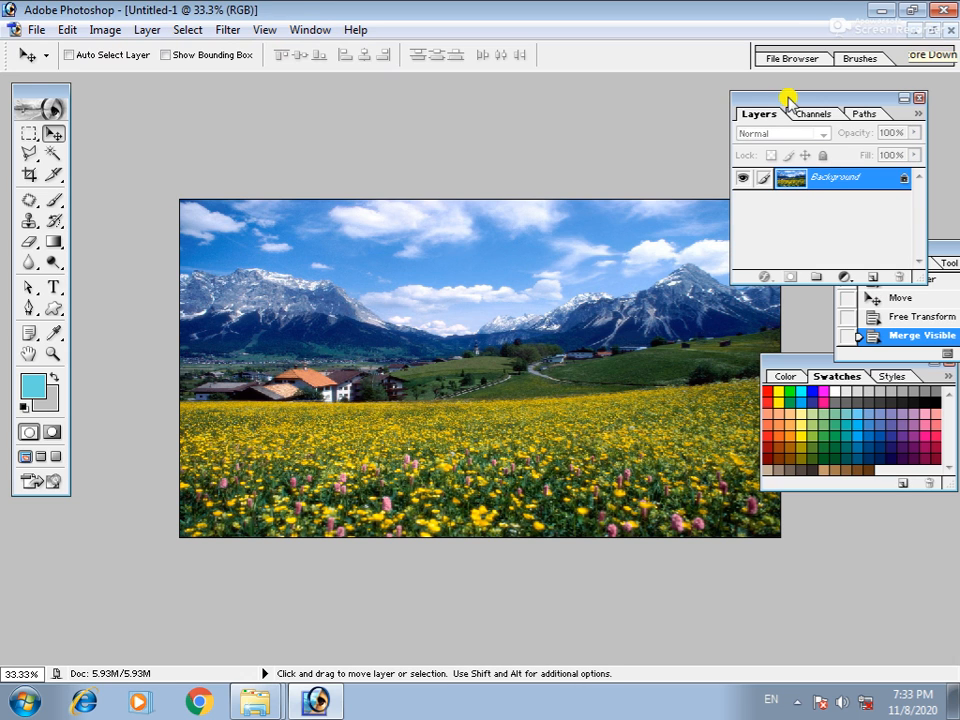
left_click(229, 30)
left_click(167, 223)
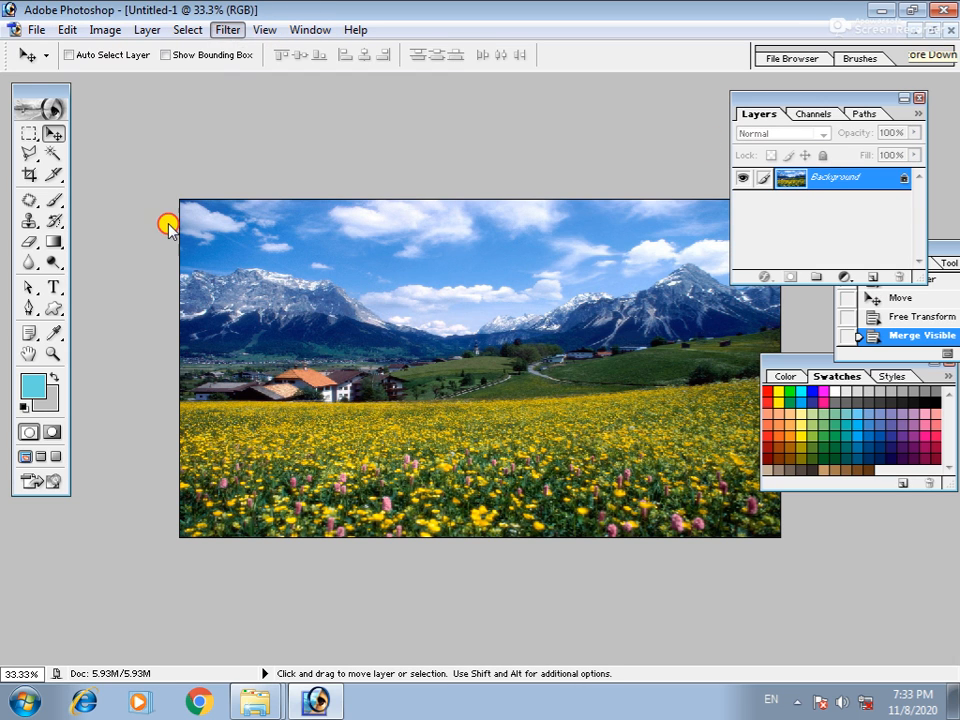
Inspect the source landscape photo ph-11739.jpg maximized at 25% zoom, minimize it, and return to the Untitled-1 document.
left_click(911, 28)
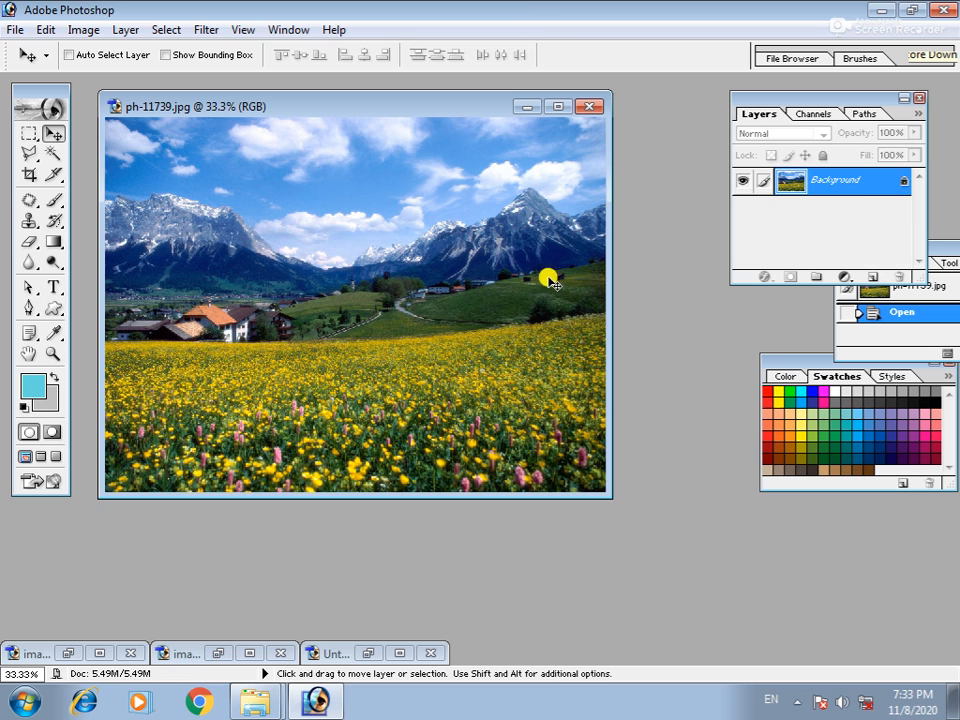
left_click(558, 106)
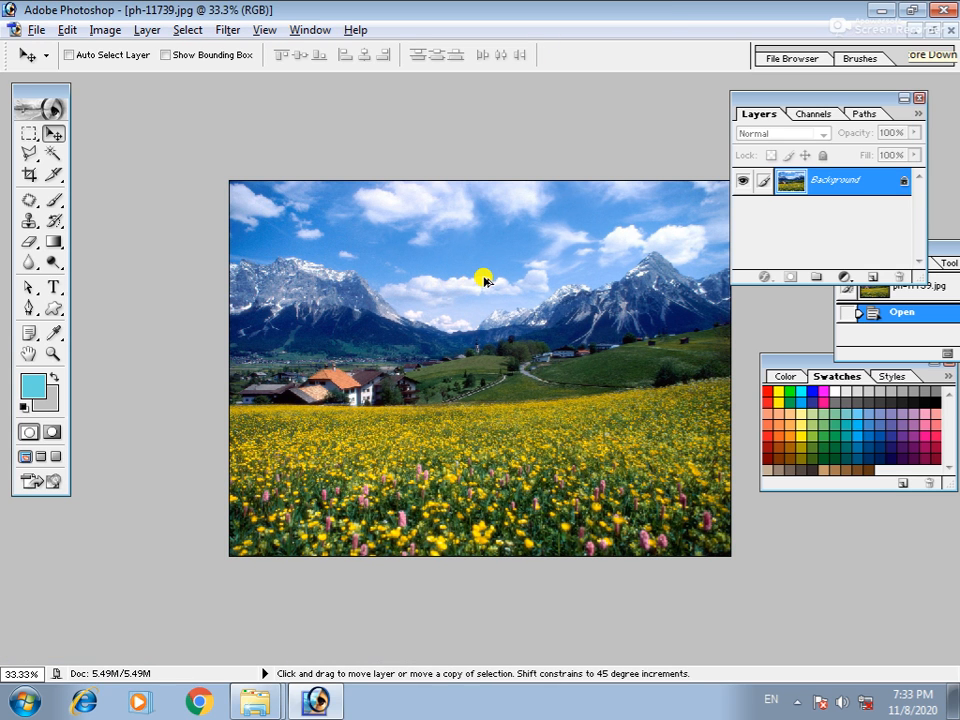
left_click(481, 275, "alt")
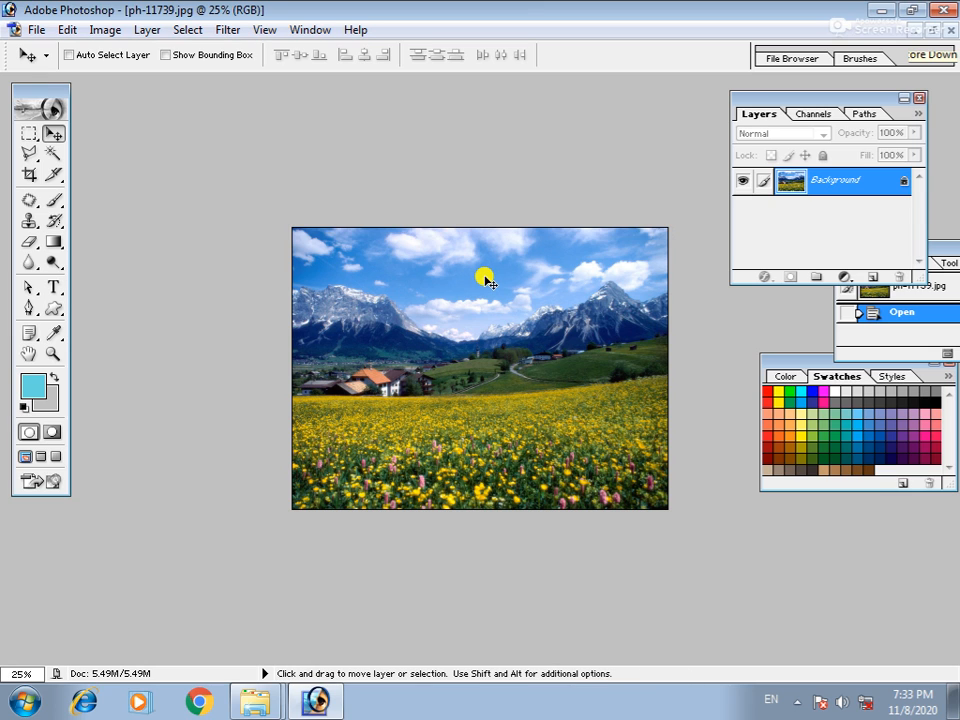
key("alt")
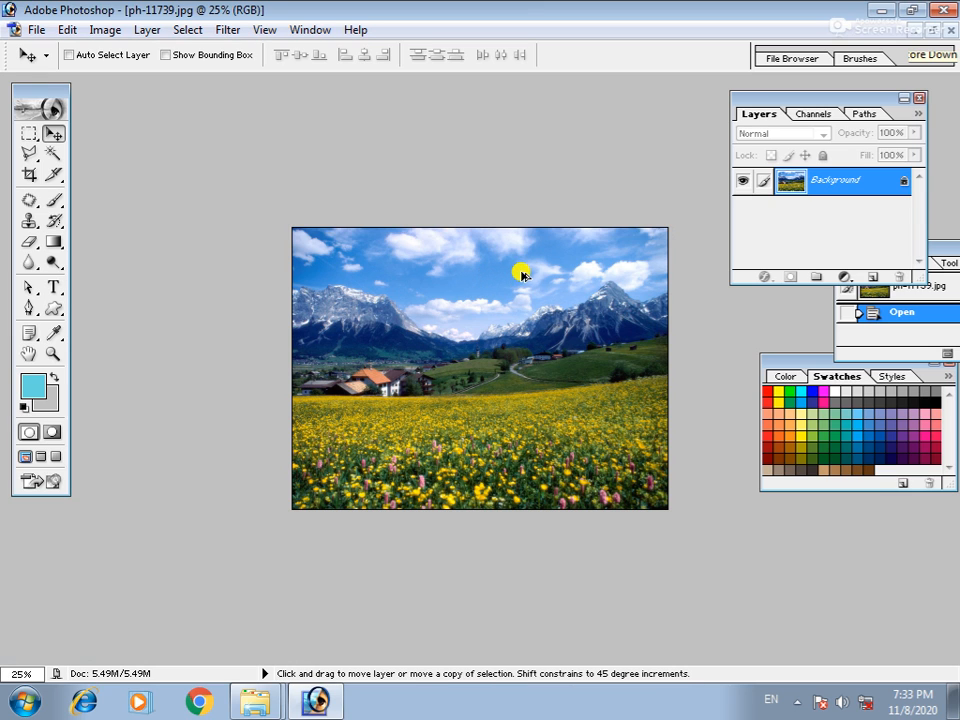
left_click(22, 177)
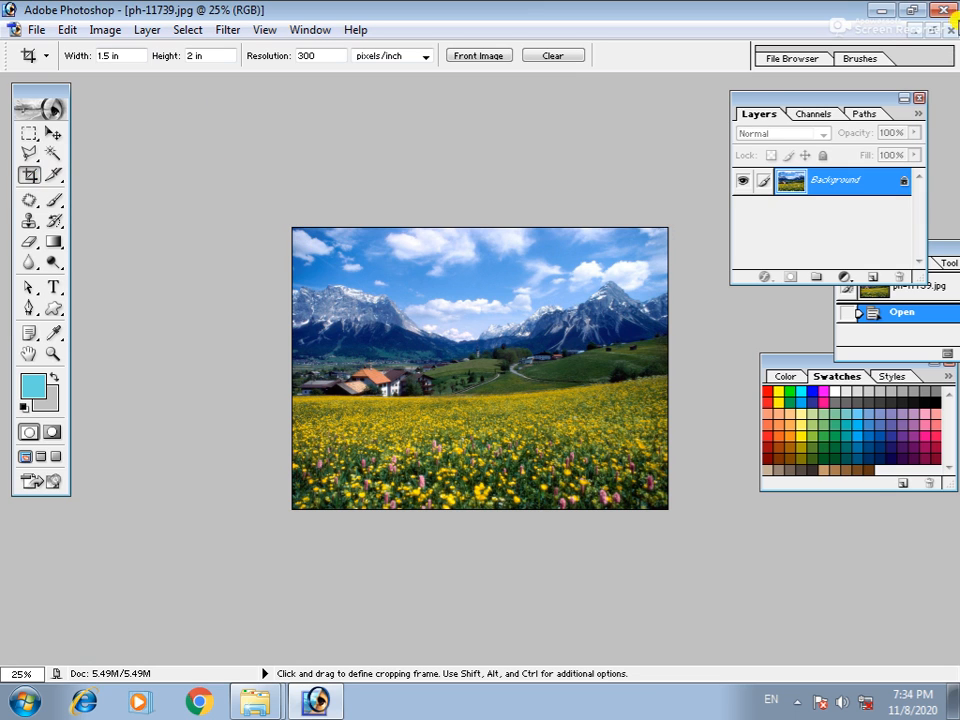
left_click(912, 30)
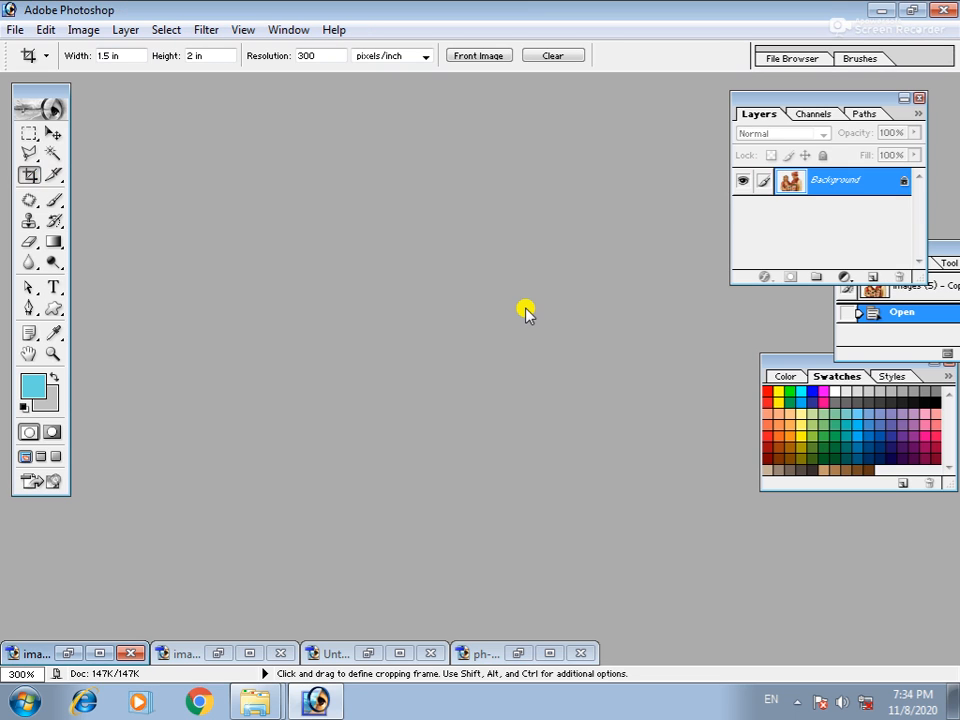
left_click(366, 653)
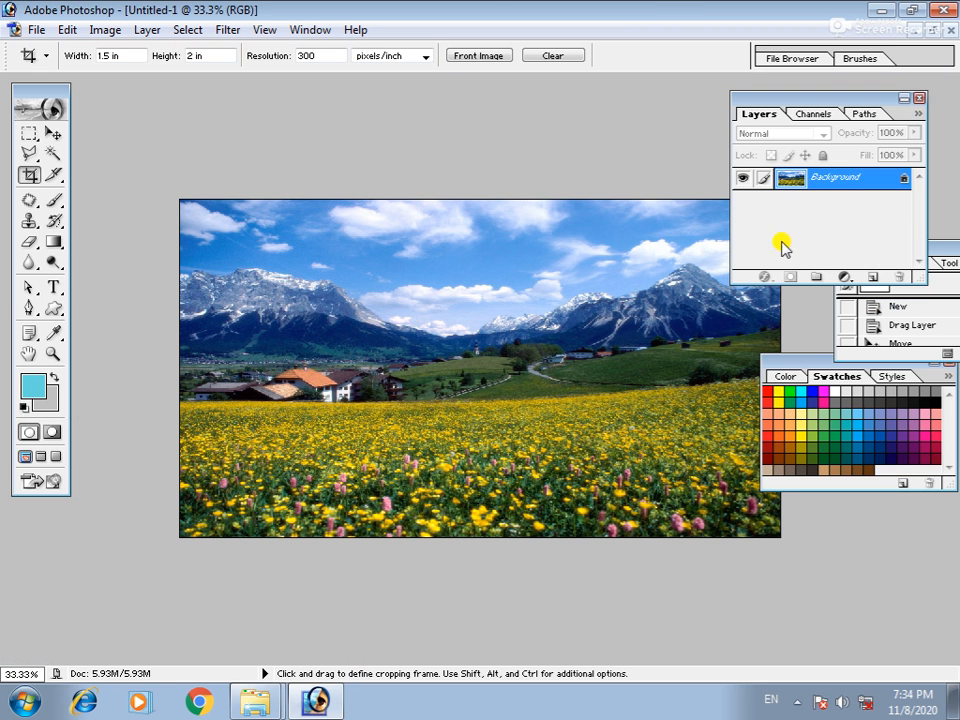
Apply a Gaussian Blur with a radius of 7.3 pixels to the landscape background.
left_click(230, 31)
mouse_move(284, 170)
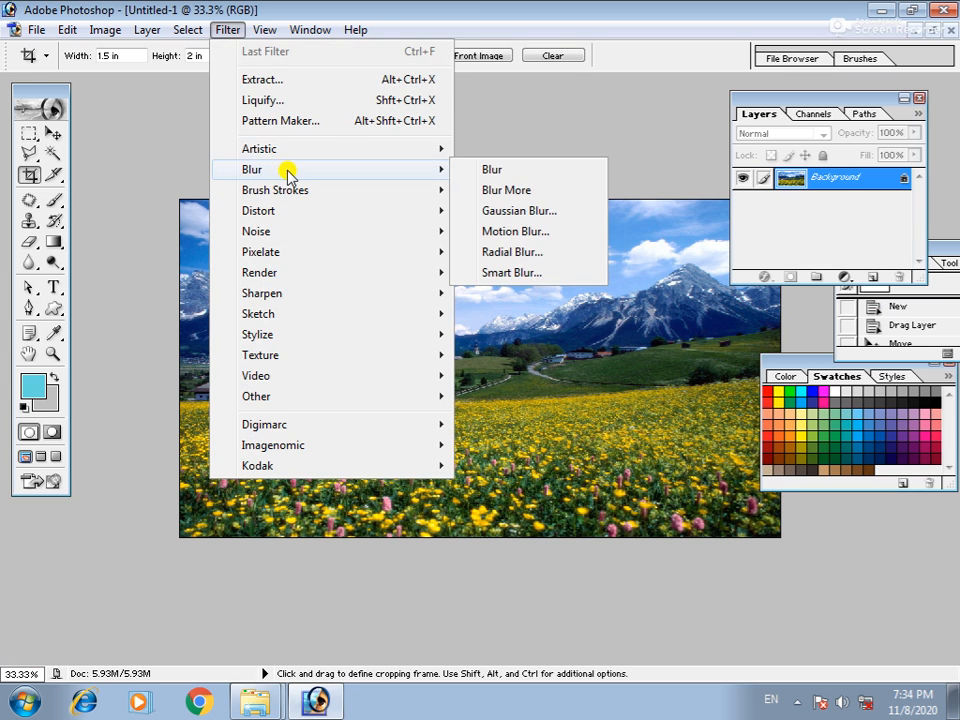
left_click(519, 211)
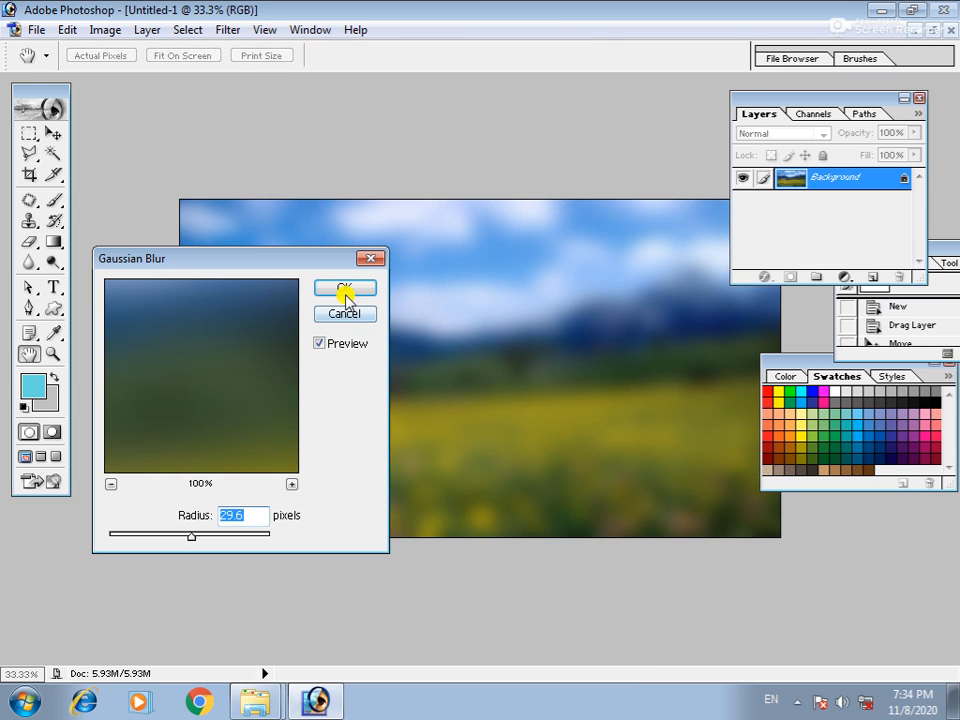
left_click_drag(176, 536, 163, 538)
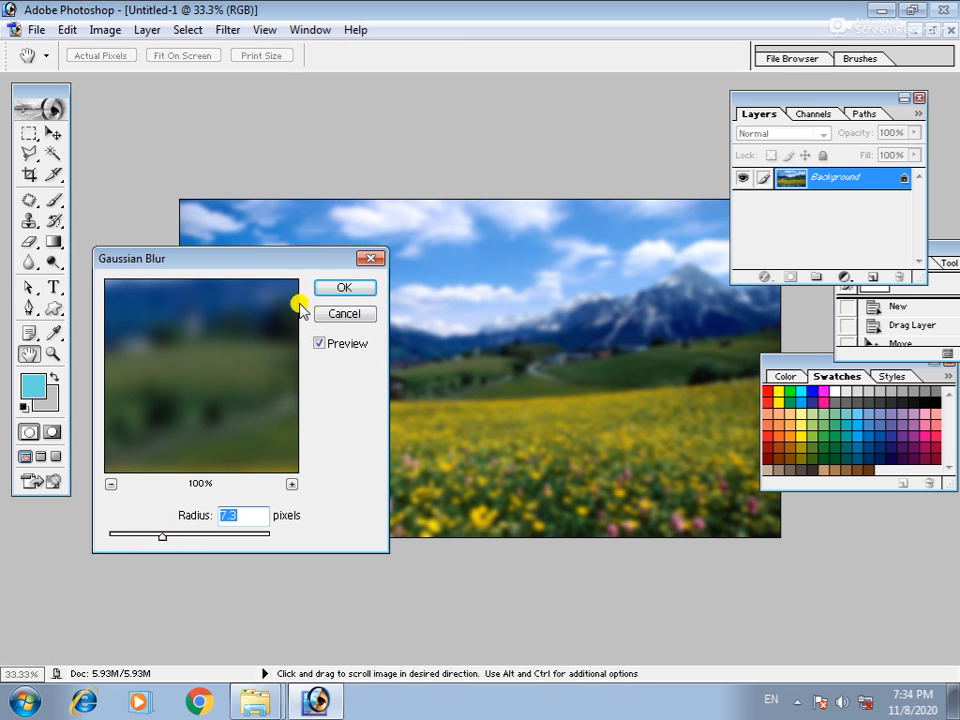
left_click(340, 289)
key("c")
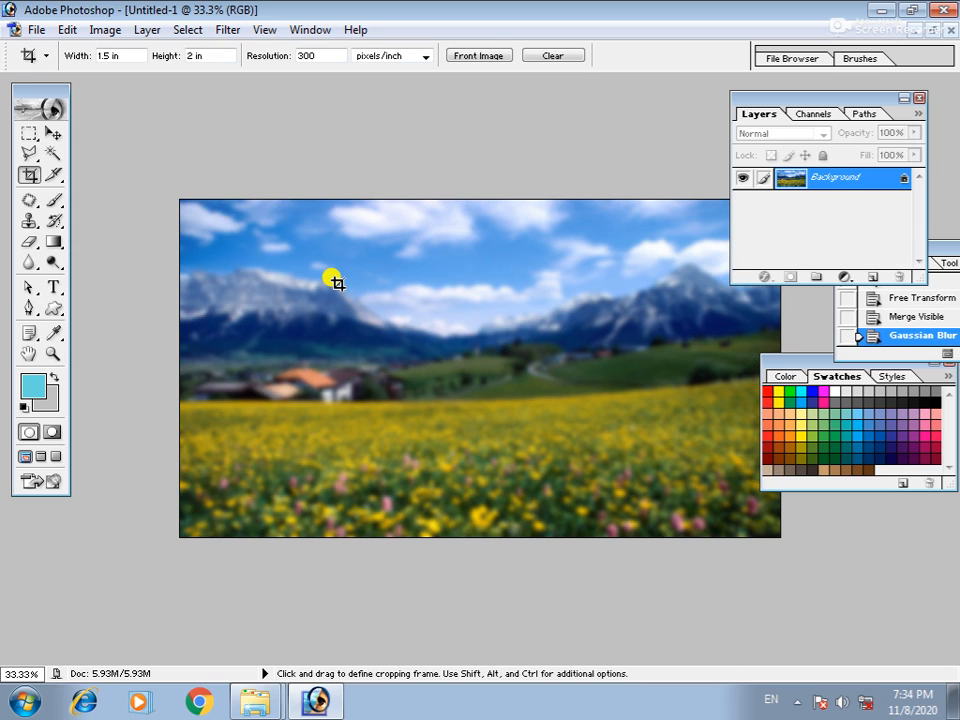
Draw a large light-blue square over the blurred landscape with the Rectangle Tool and move it to roughly the middle of the canvas.
left_click(53, 311)
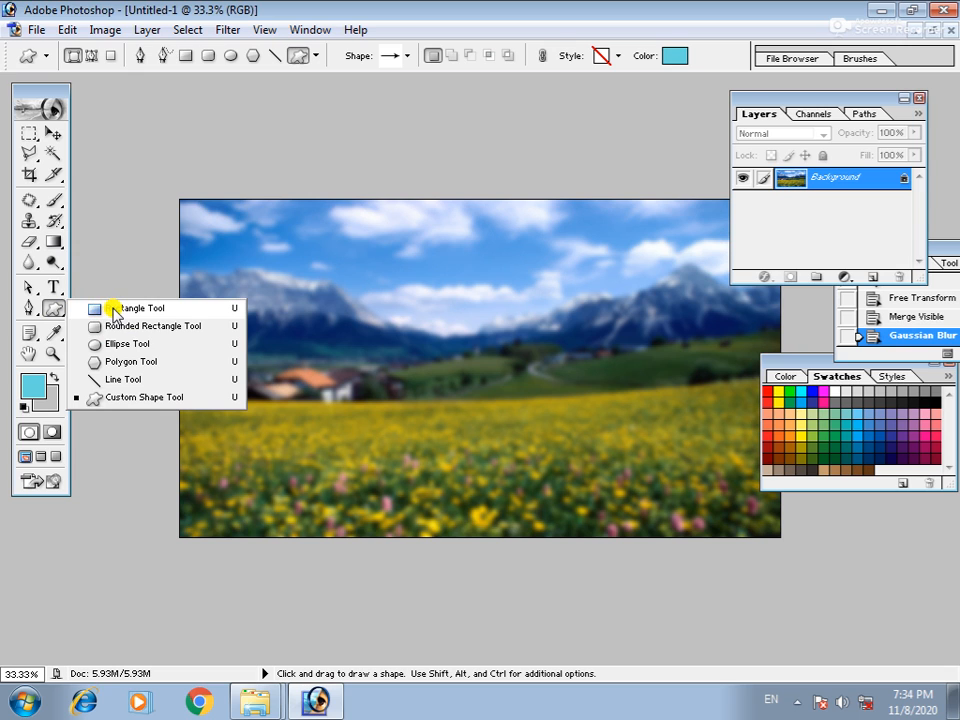
left_click(29, 133)
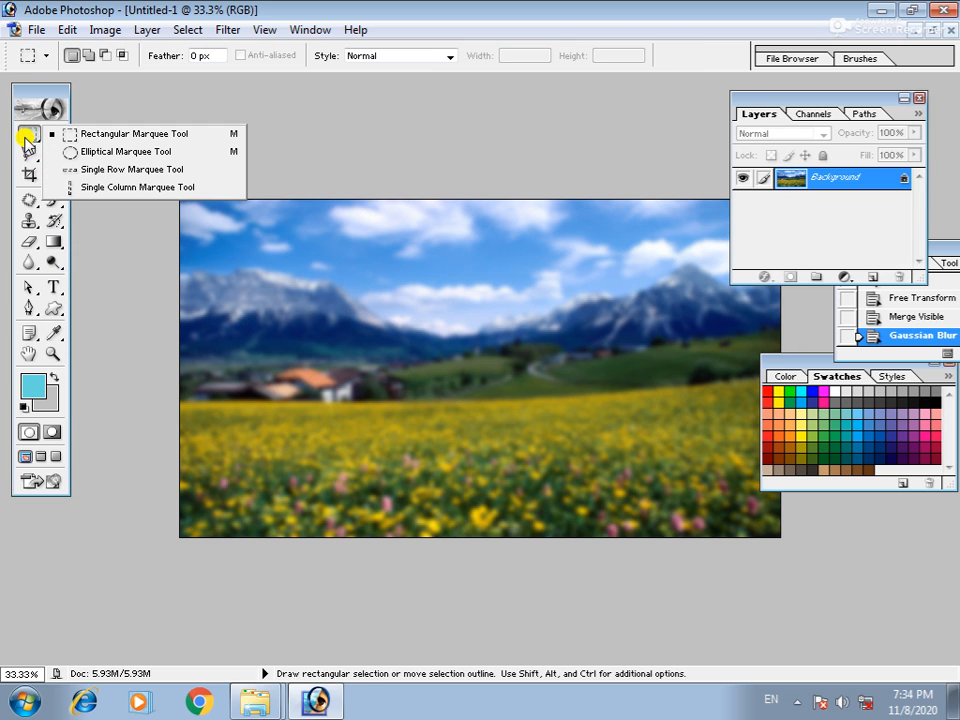
left_click(53, 311)
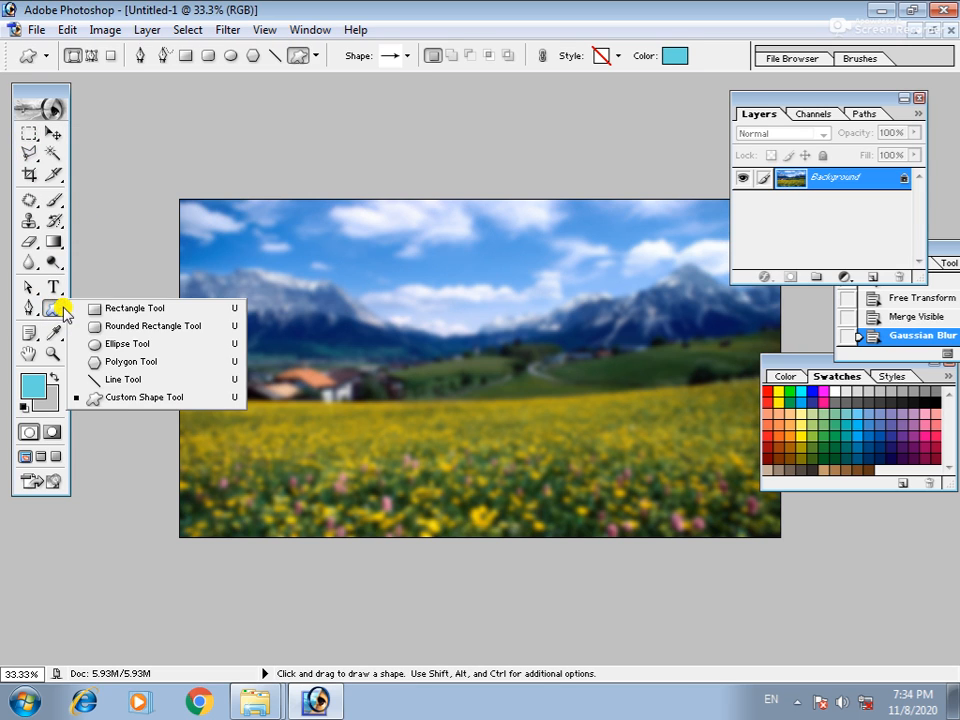
left_click(122, 311)
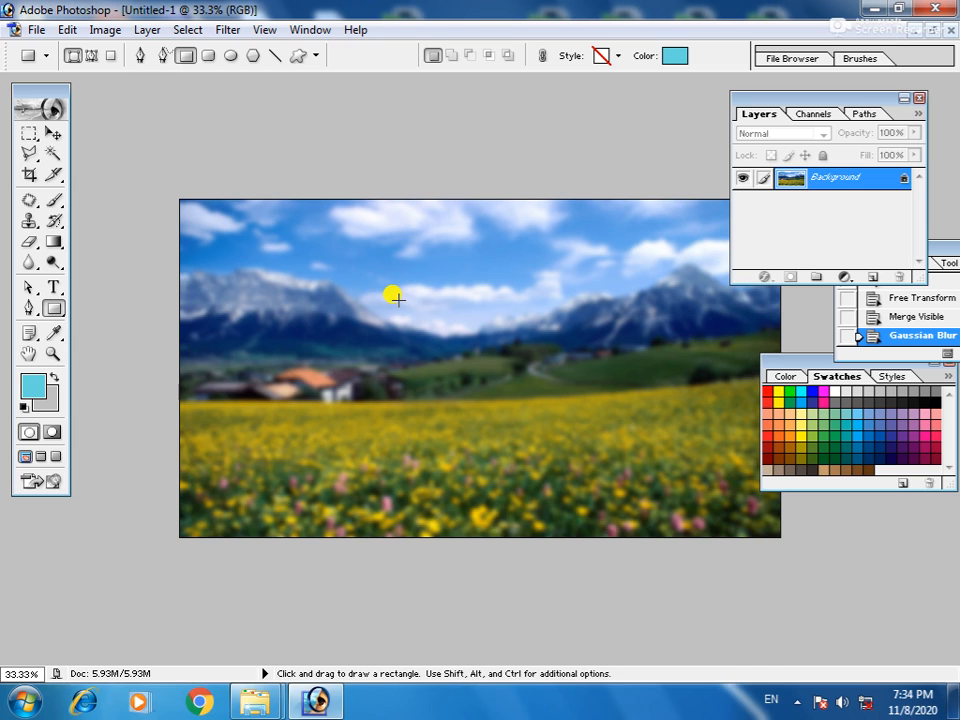
key("shift")
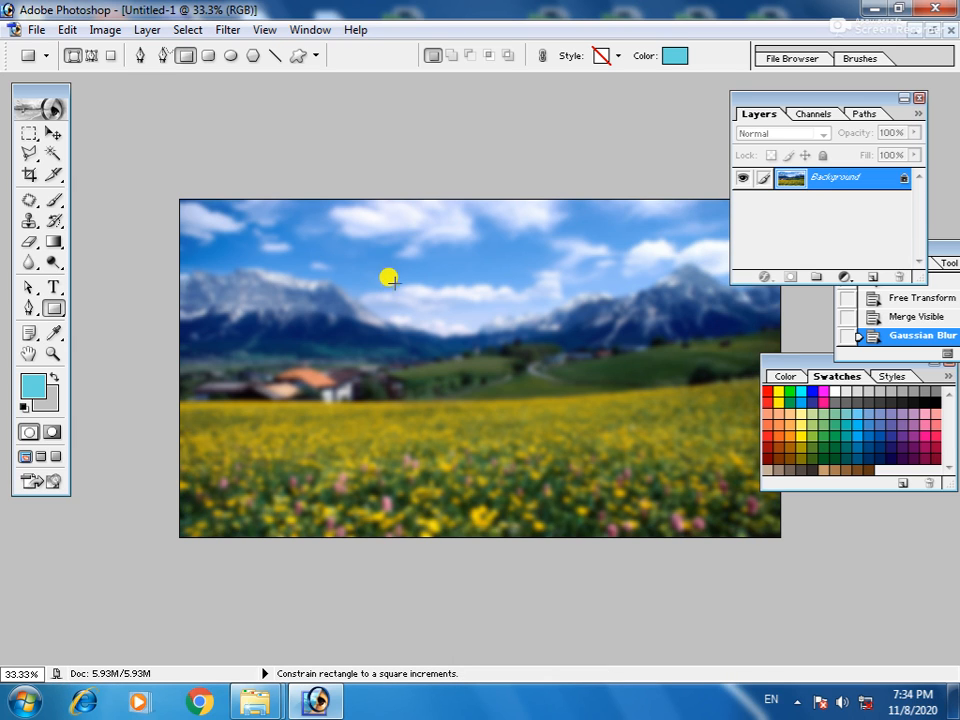
left_click_drag(388, 280, 636, 548)
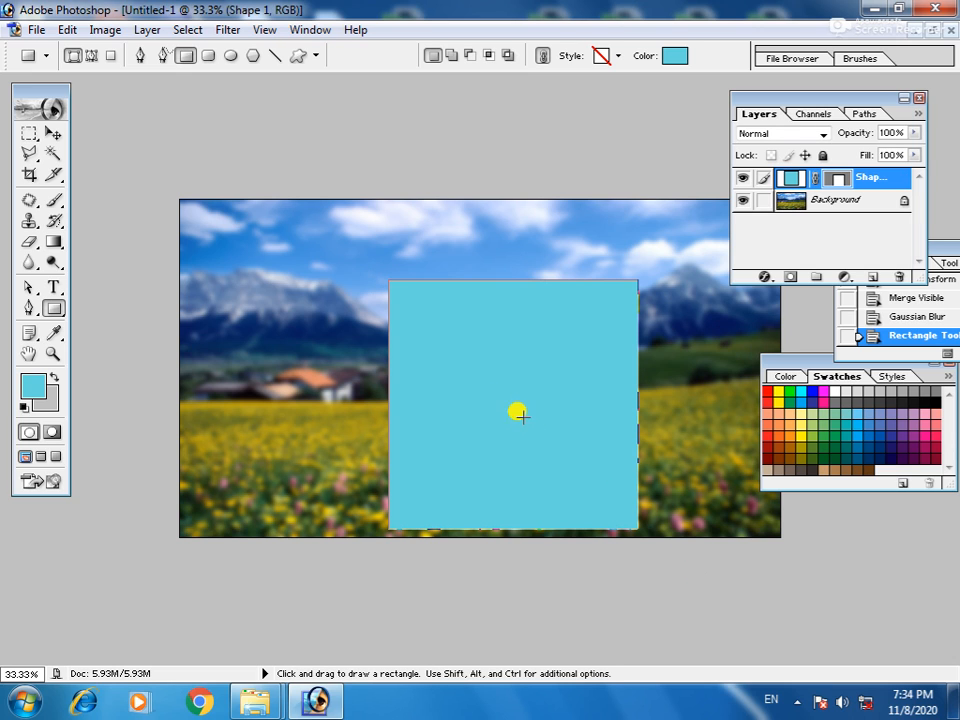
left_click(52, 134)
left_click_drag(581, 429, 560, 401)
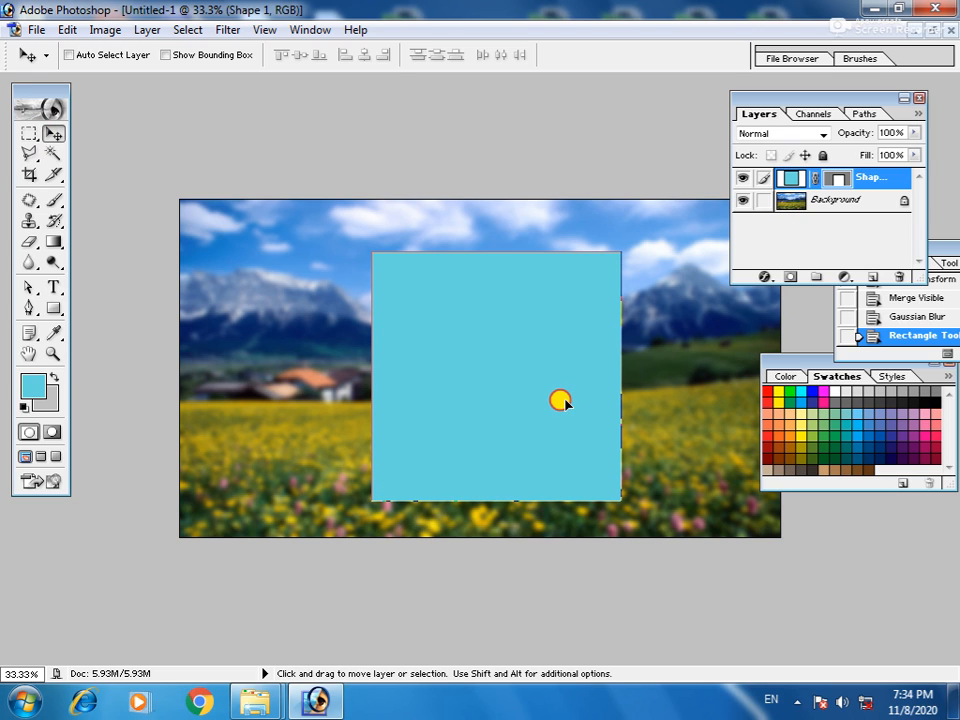
Set the foreground color to black, and free-transform the square by rotating it 45° and flattening it into a wide diamond.
left_click(933, 398)
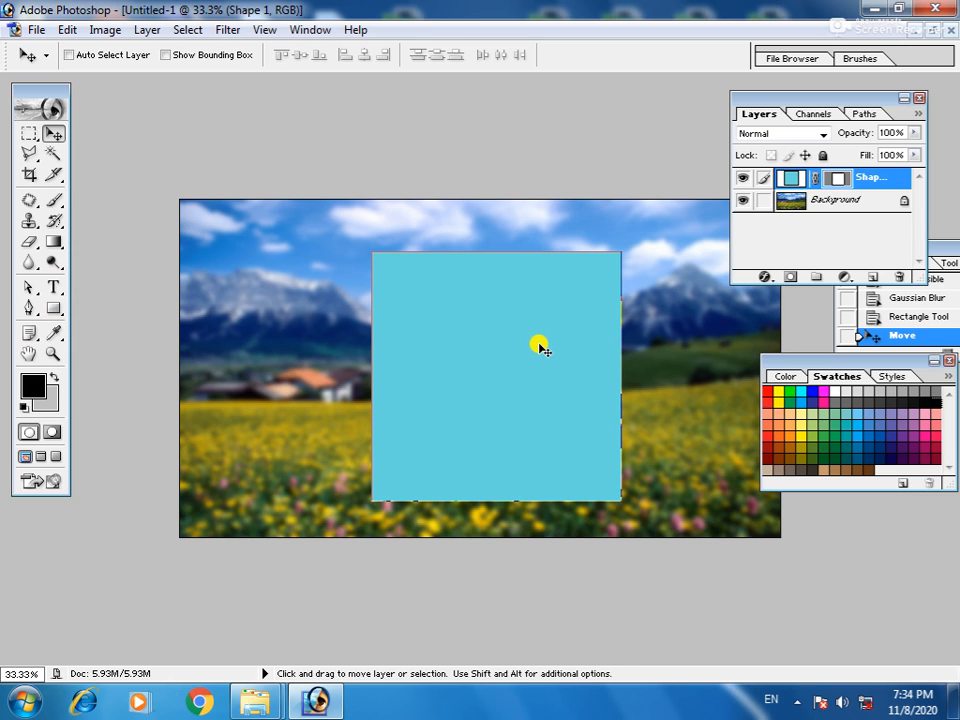
key("ctrl+t")
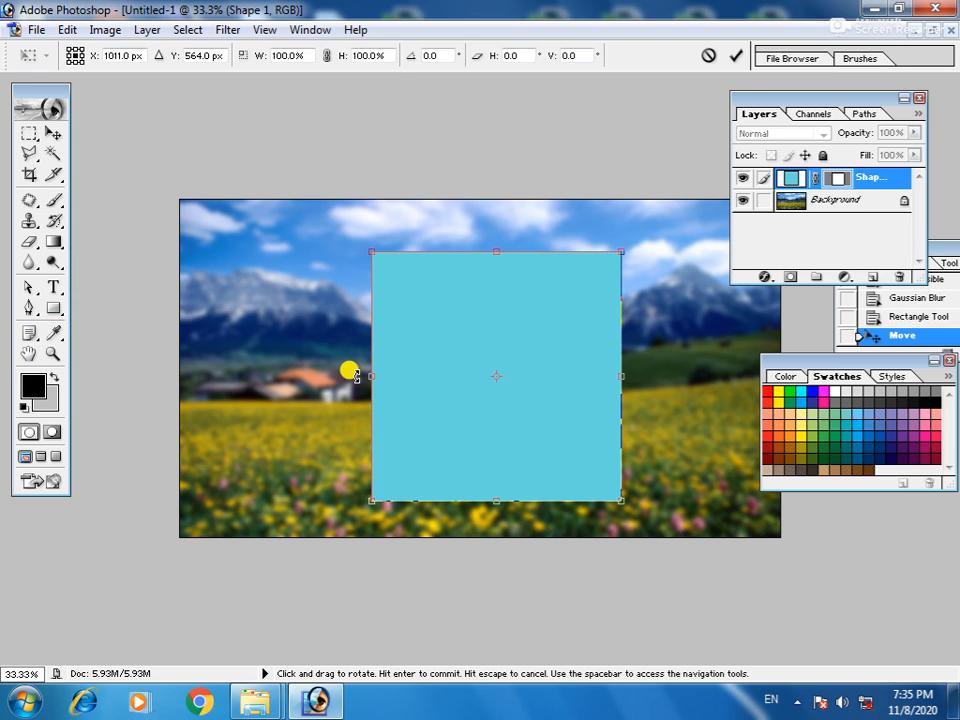
left_click_drag(332, 370, 378, 285)
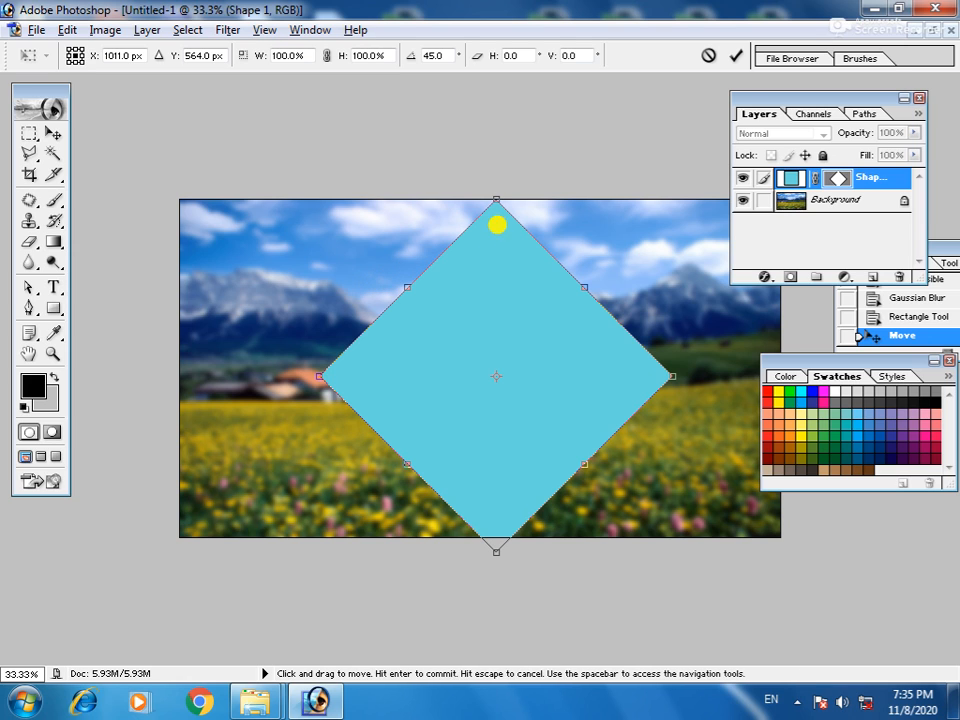
left_click_drag(496, 196, 496, 249)
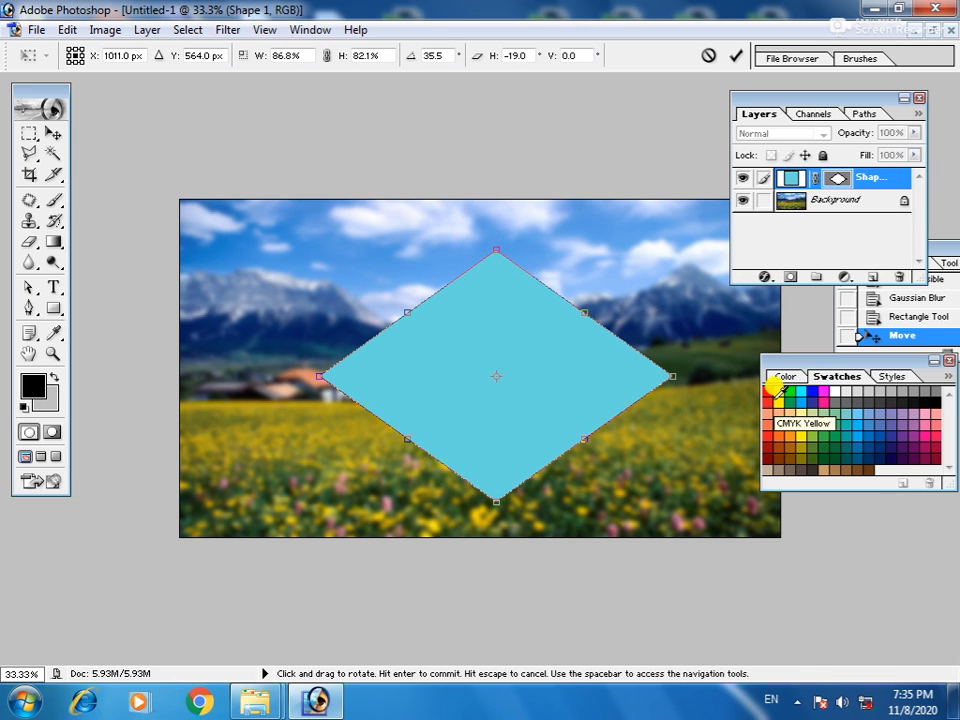
key("Return")
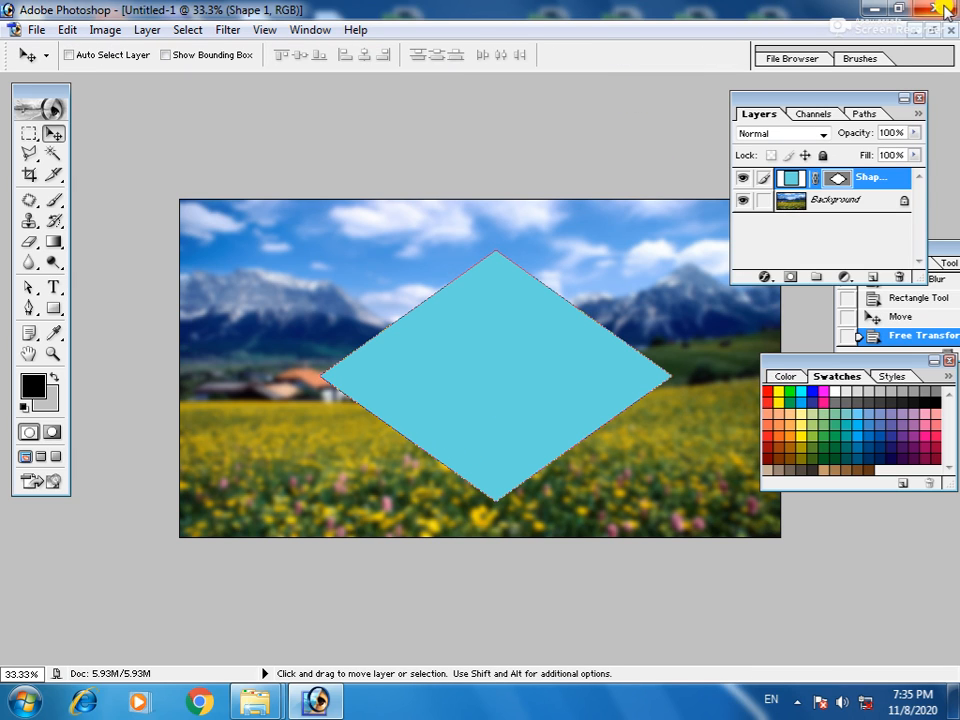
Arrange Untitled-1 and the single bride photo images (6).jpg as floating windows, keeping the couple photo minimized.
left_click(931, 30)
left_click(100, 653)
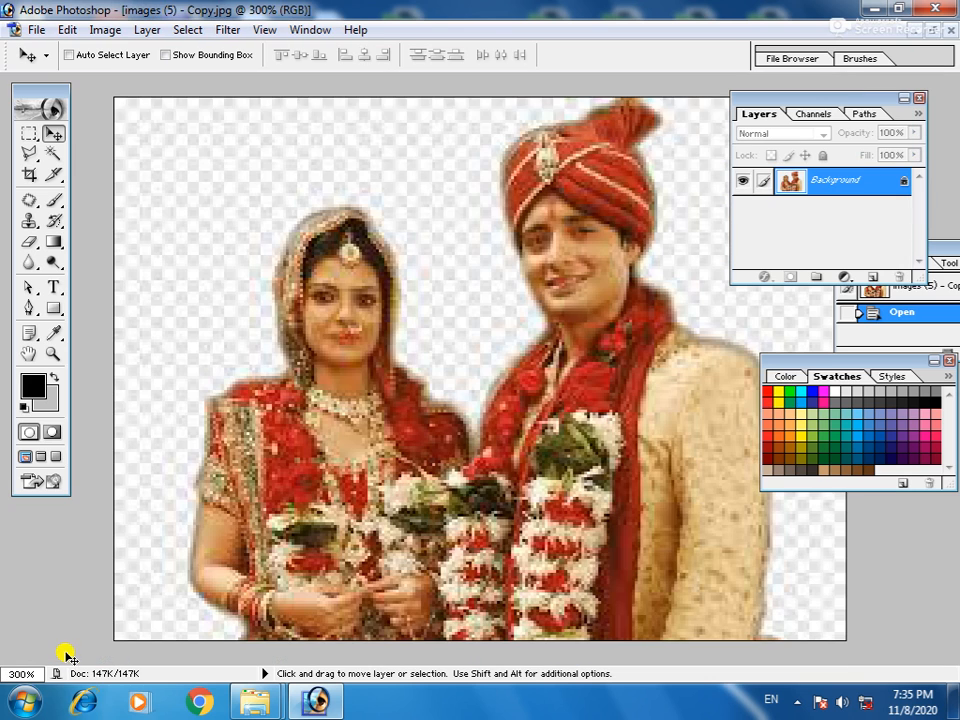
left_click(907, 33)
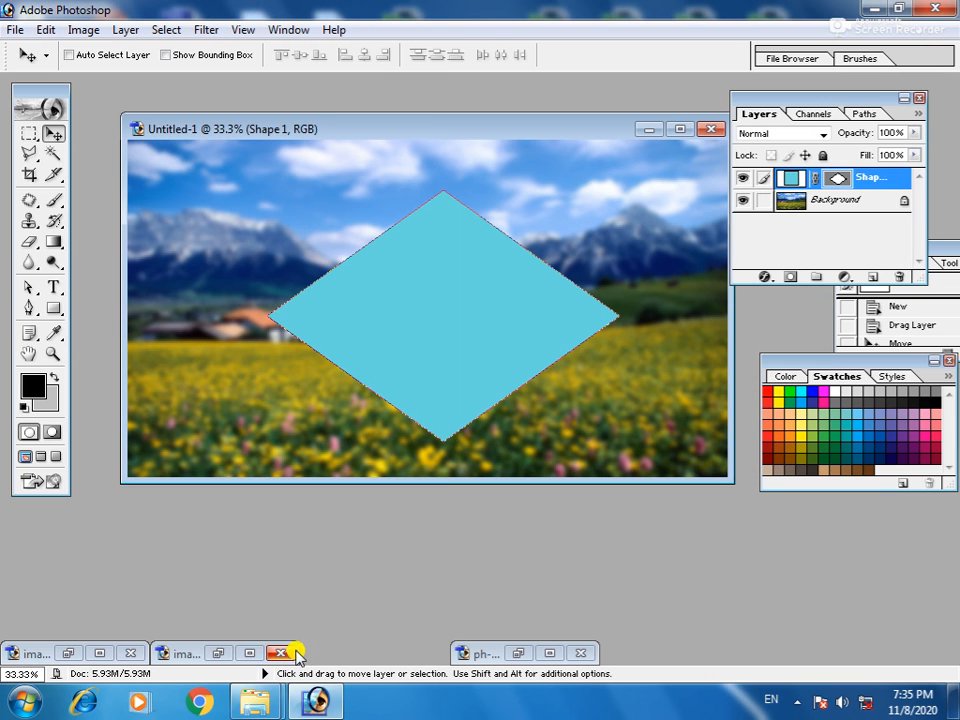
left_click(218, 653)
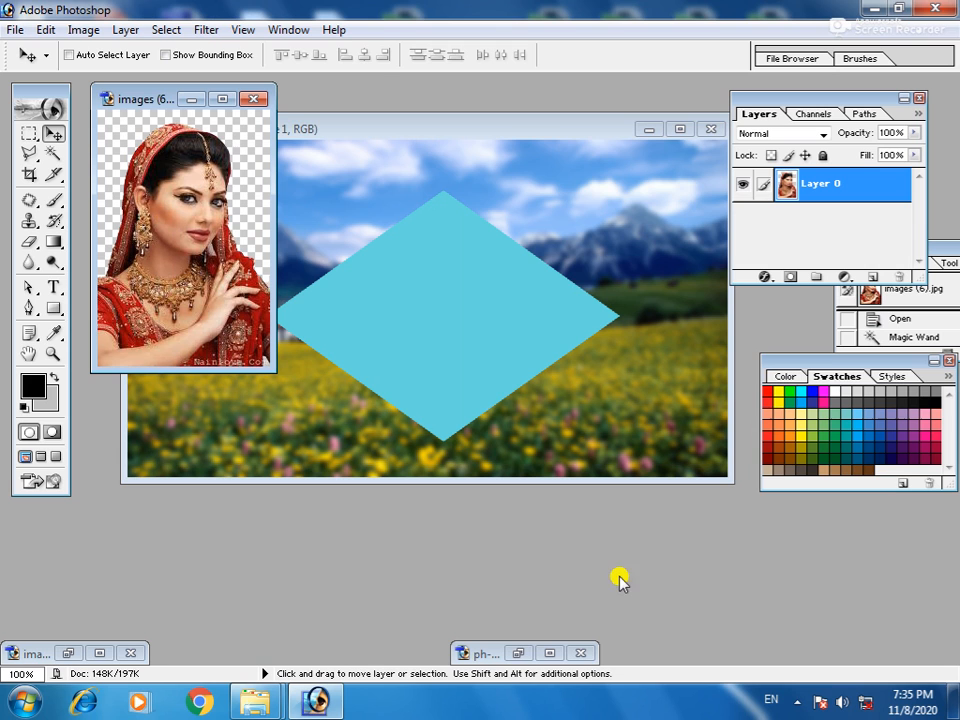
Open the light-streak image try-my-best-to-convince-you-with-my-work - Copy - Copy - Copy.jpg from the Documents library.
double_click(650, 563)
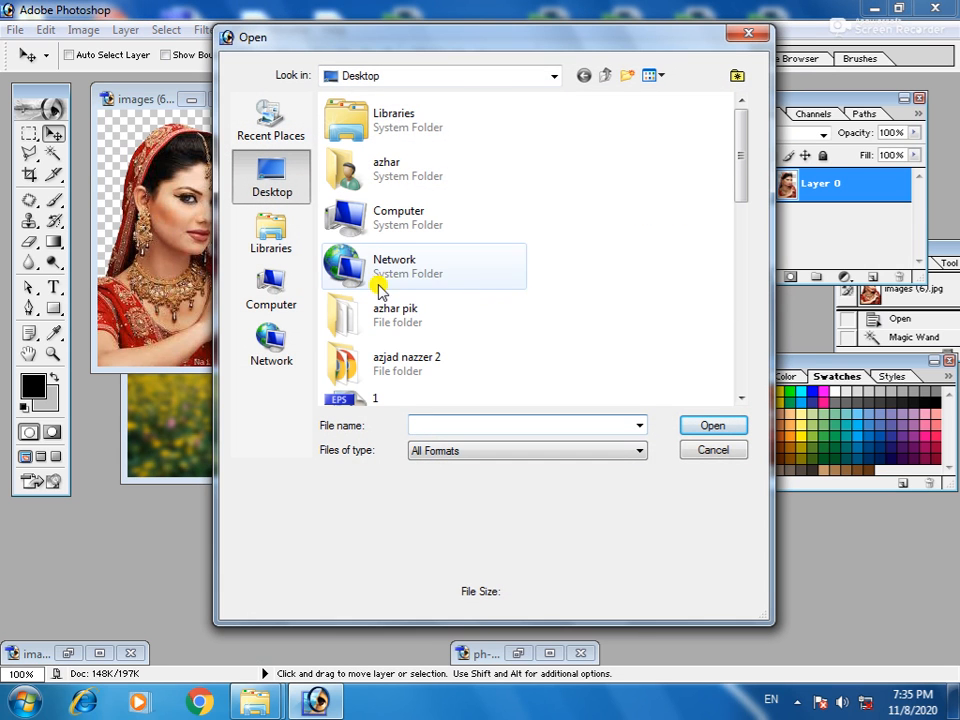
left_click_drag(735, 182, 743, 354)
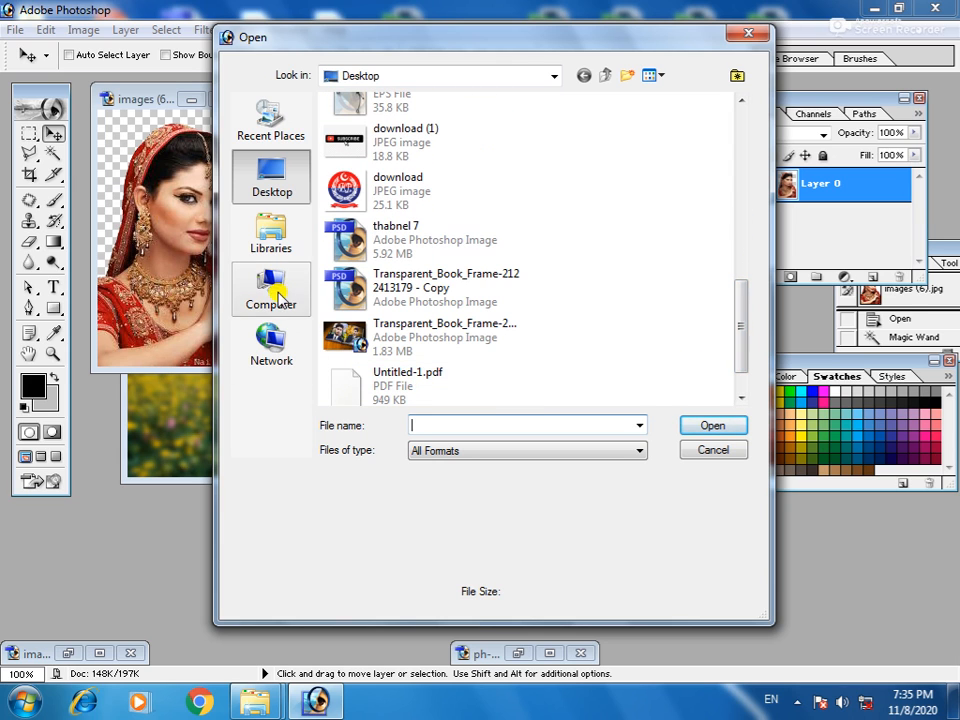
left_click(279, 238)
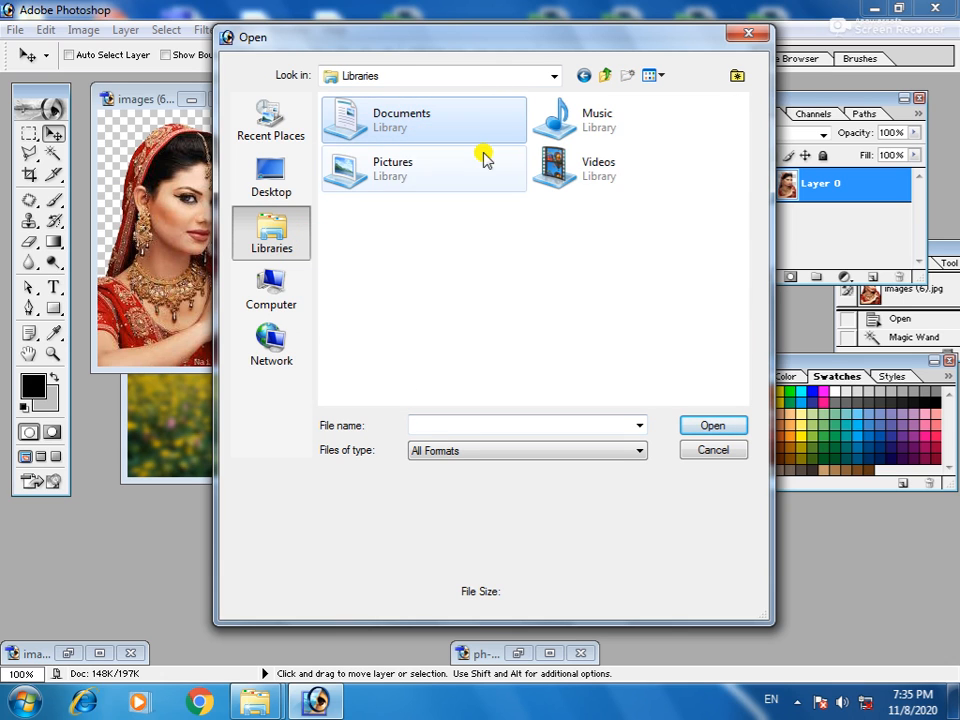
double_click(345, 113)
left_click_drag(742, 140, 745, 353)
double_click(662, 325)
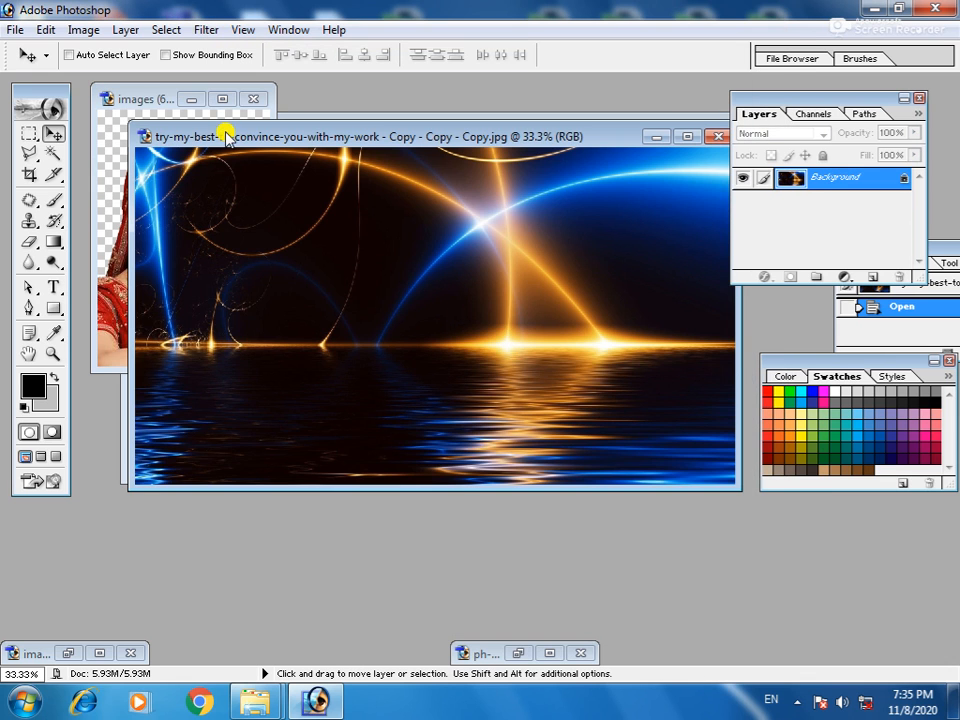
Copy the light-streak image into images (6).jpg, place it behind the bride layer, and minimize the source image.
left_click_drag(229, 136, 304, 253)
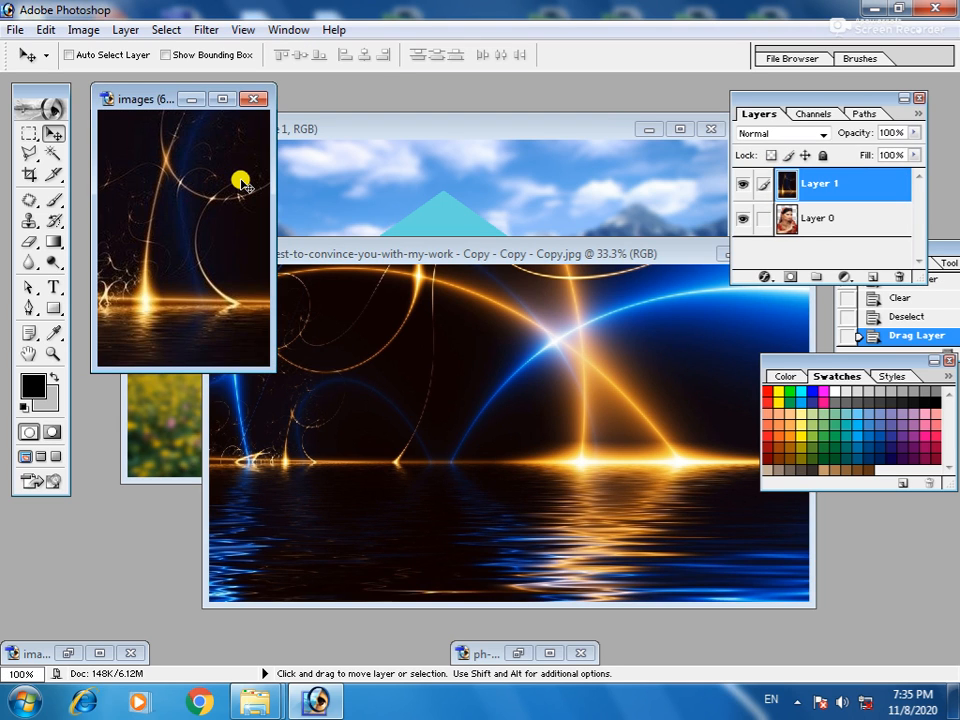
key("ctrl+bracketleft")
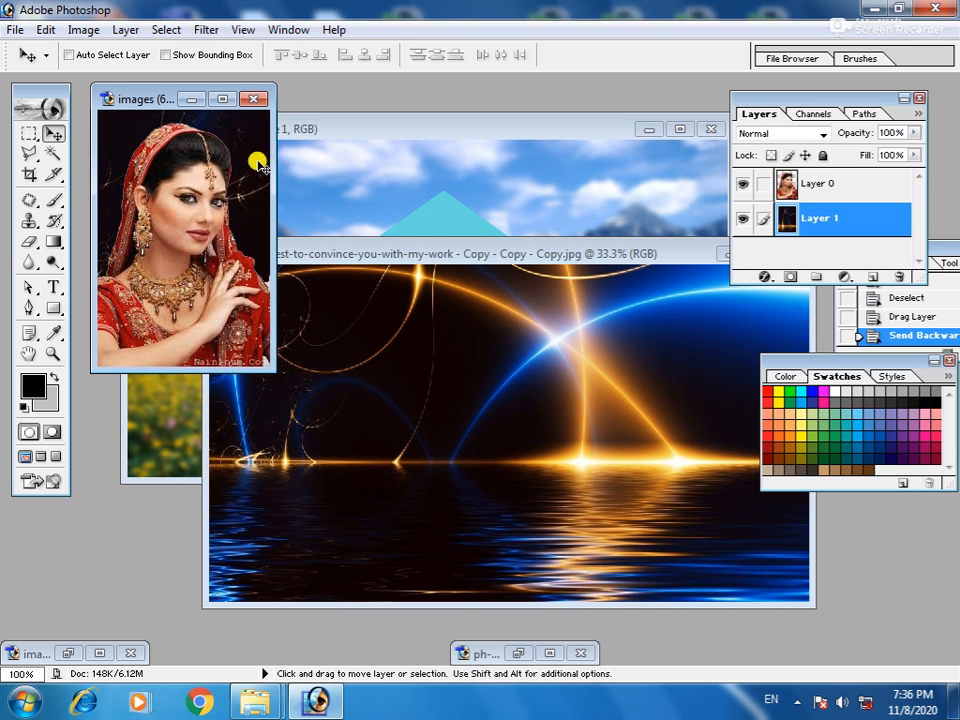
left_click(503, 368)
left_click_drag(565, 255, 351, 388)
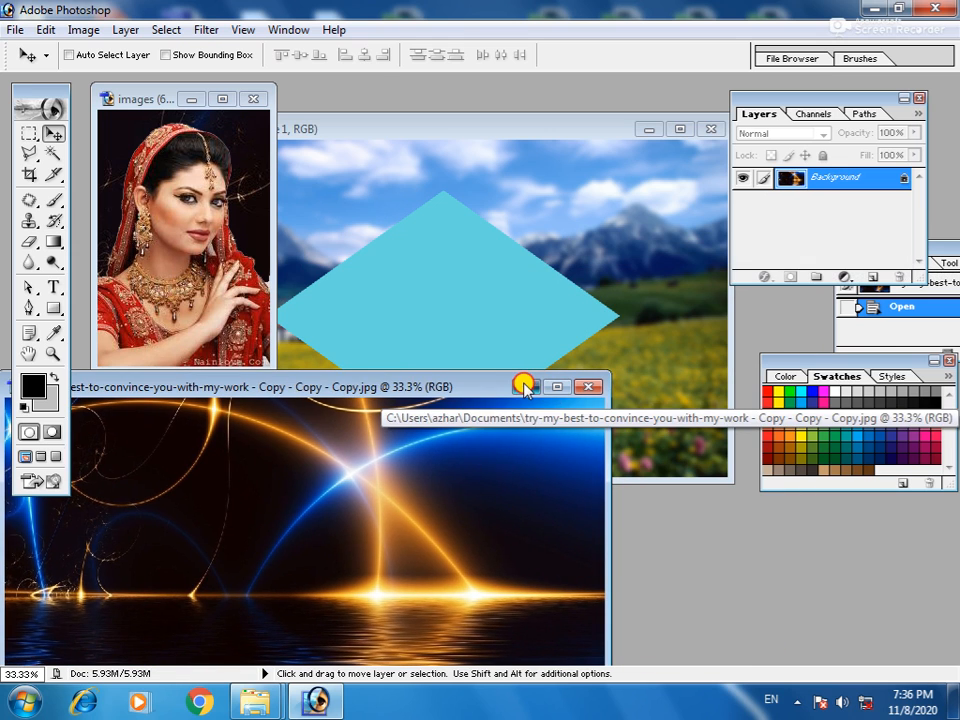
left_click(524, 387)
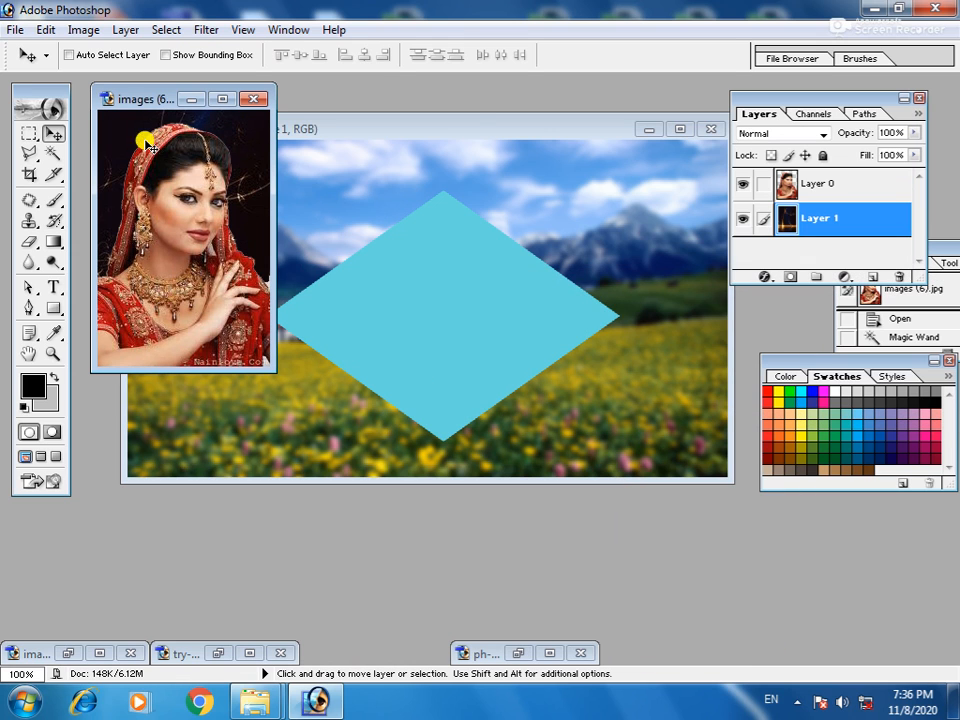
Merge the visible layers of images (6).jpg and paste a copy of the whole picture into Untitled-1.
key("ctrl+shift+e")
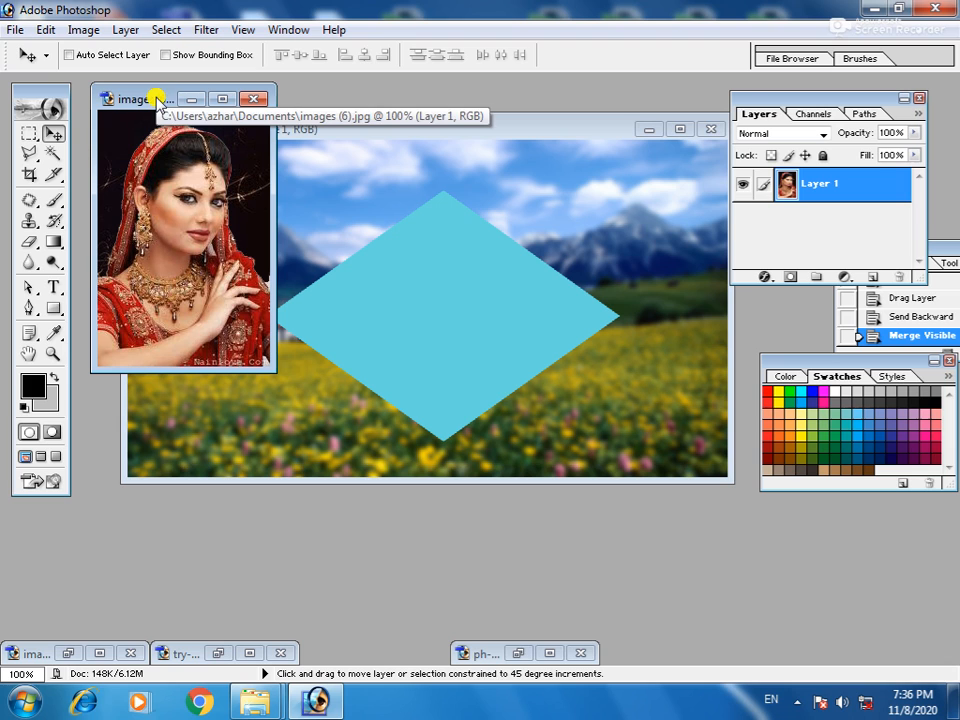
left_click(226, 99)
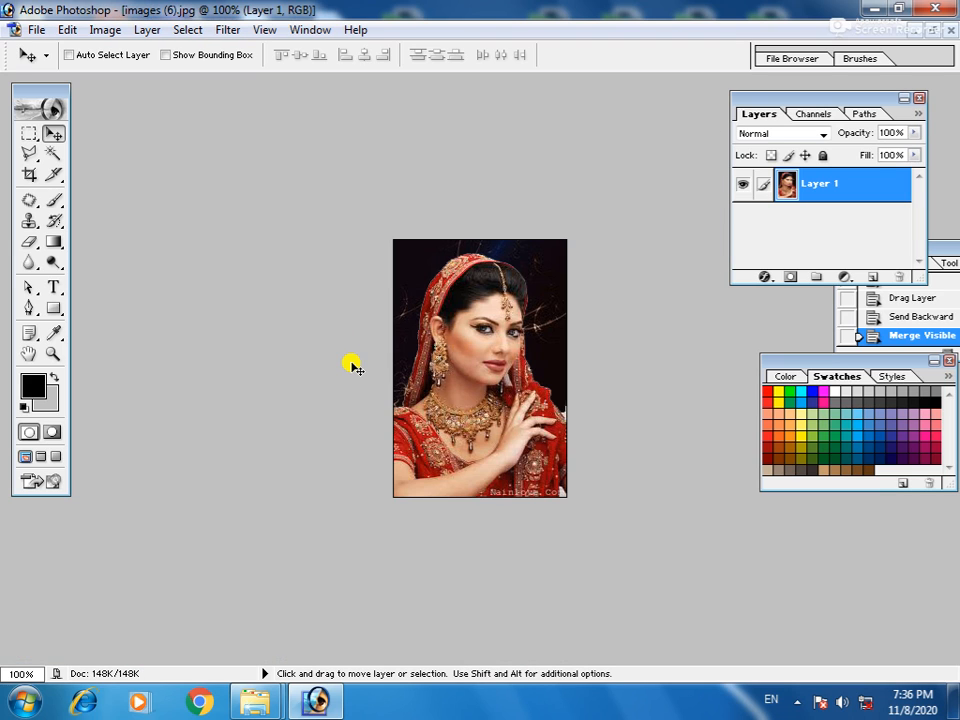
key("ctrl+a")
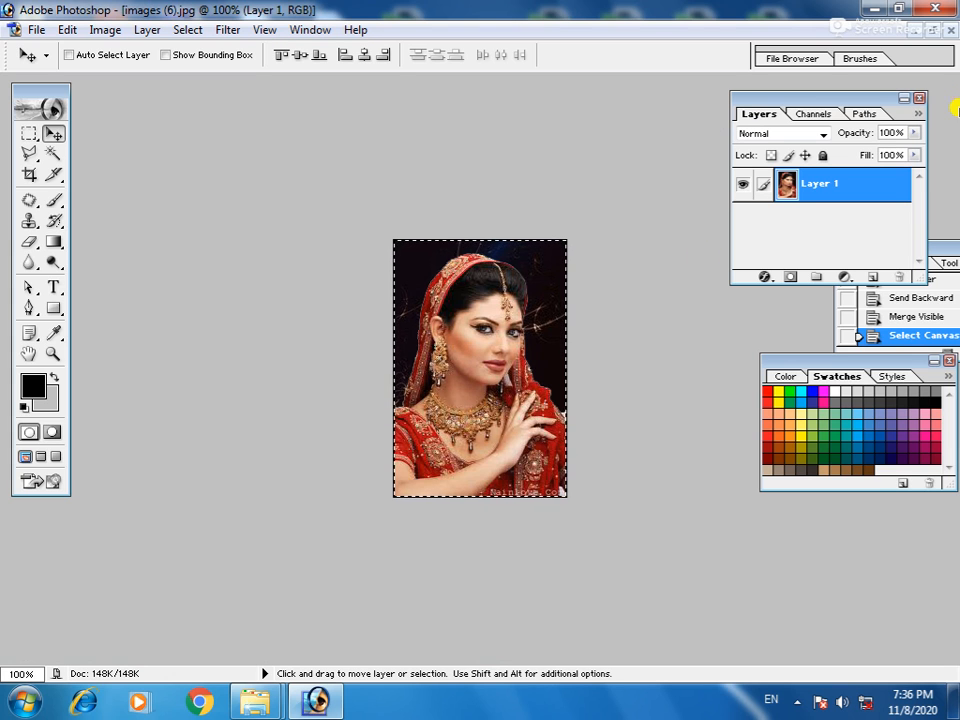
left_click(911, 31)
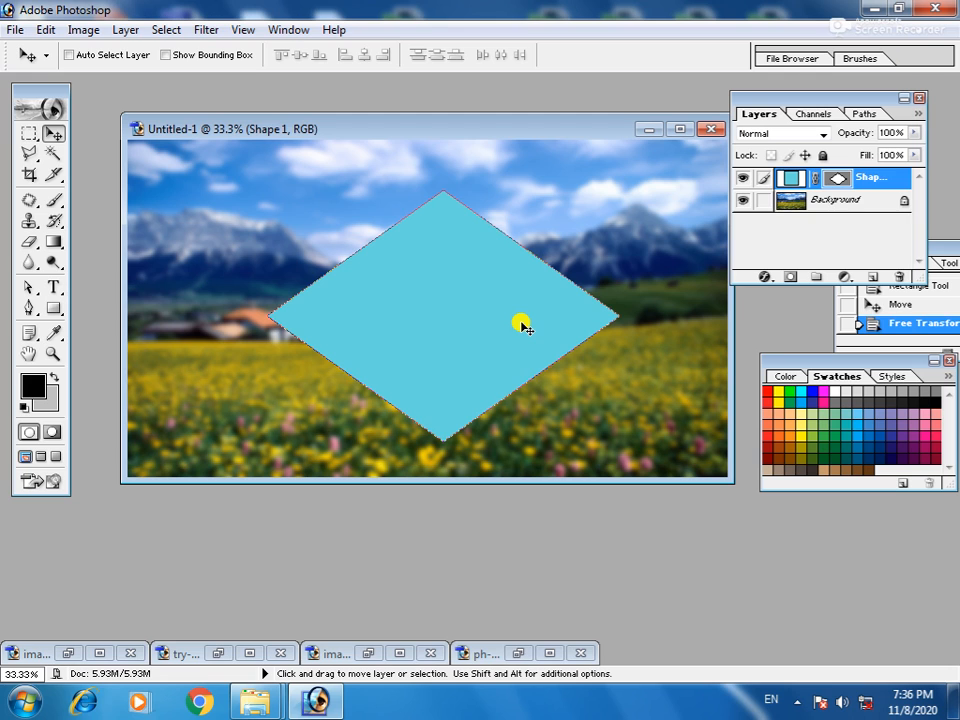
key("ctrl+v")
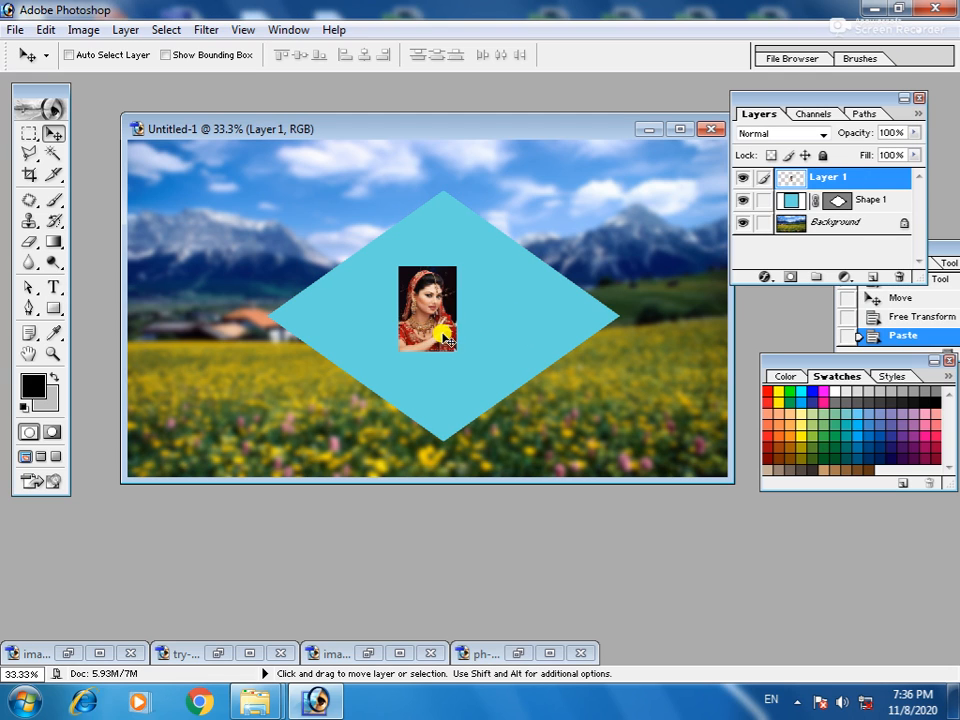
Maximize Untitled-1 and free-transform the pasted bride photo, rotating it about 42° clockwise.
left_click(679, 129)
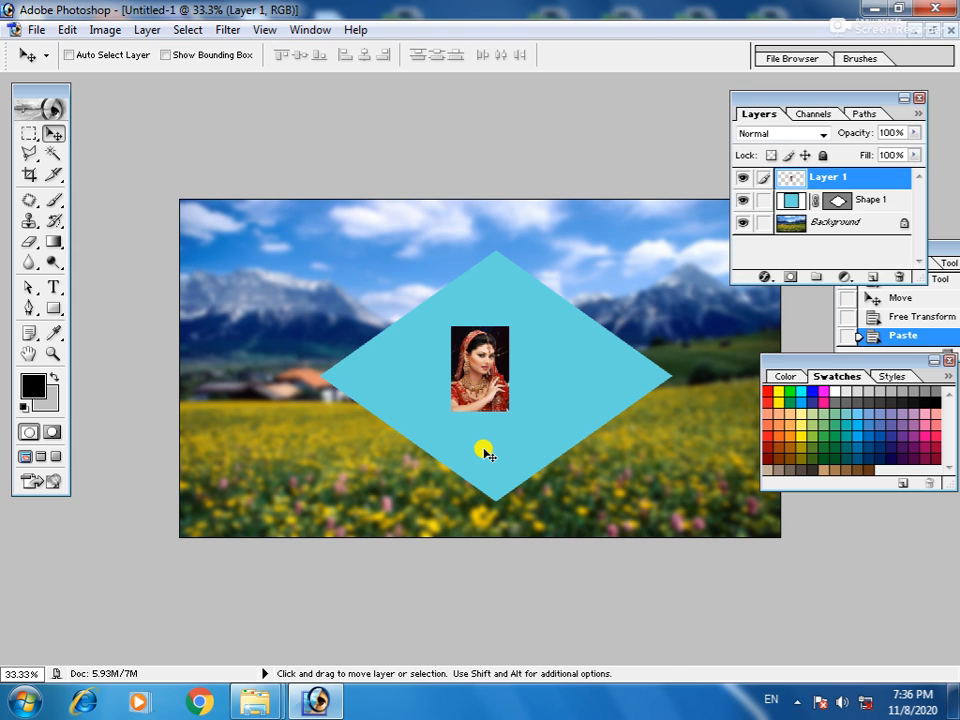
key("ctrl+t")
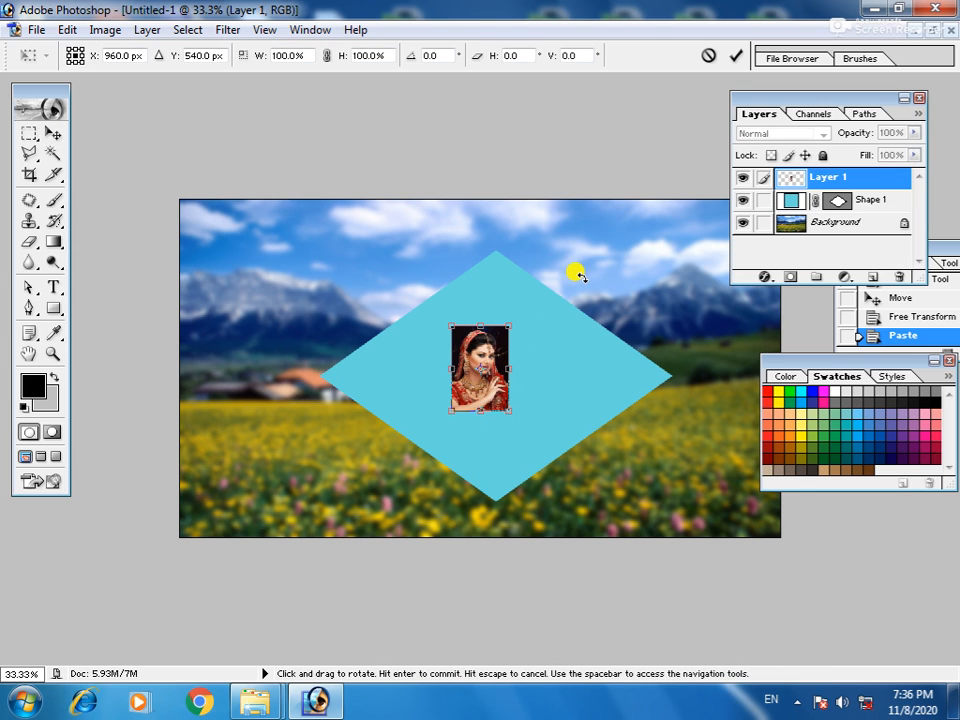
key("ctrl+space")
left_click(521, 377)
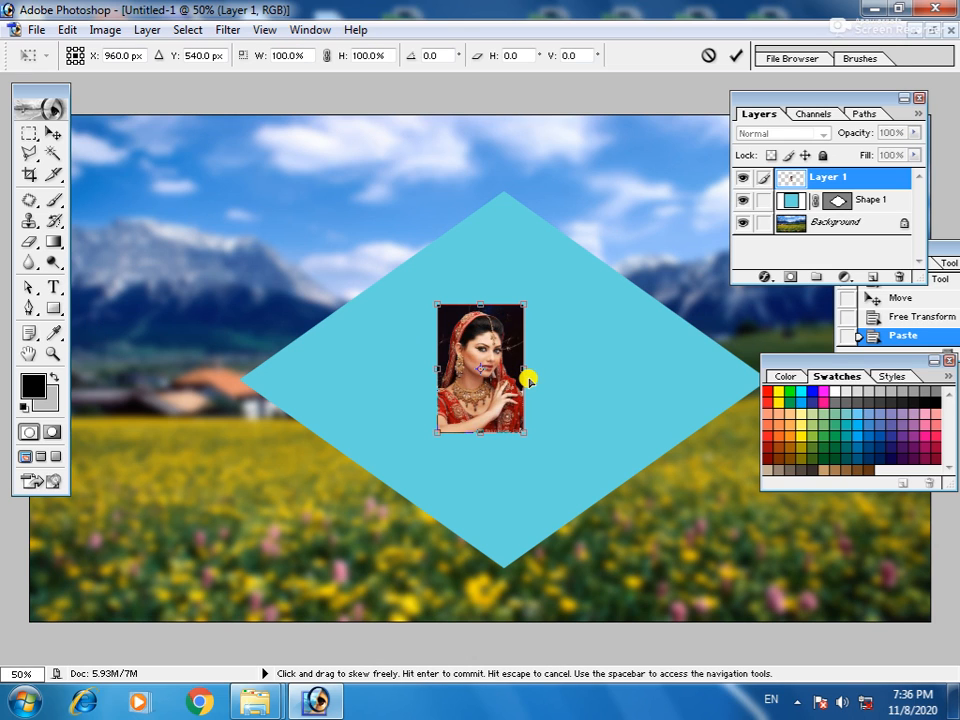
key("ctrl+space")
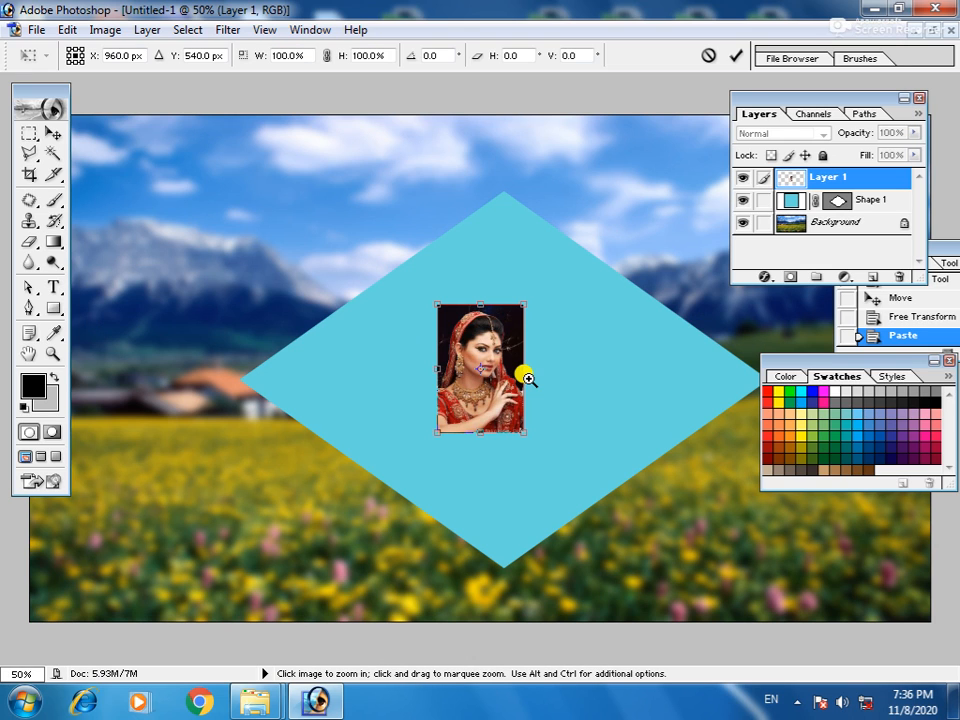
left_click(525, 377)
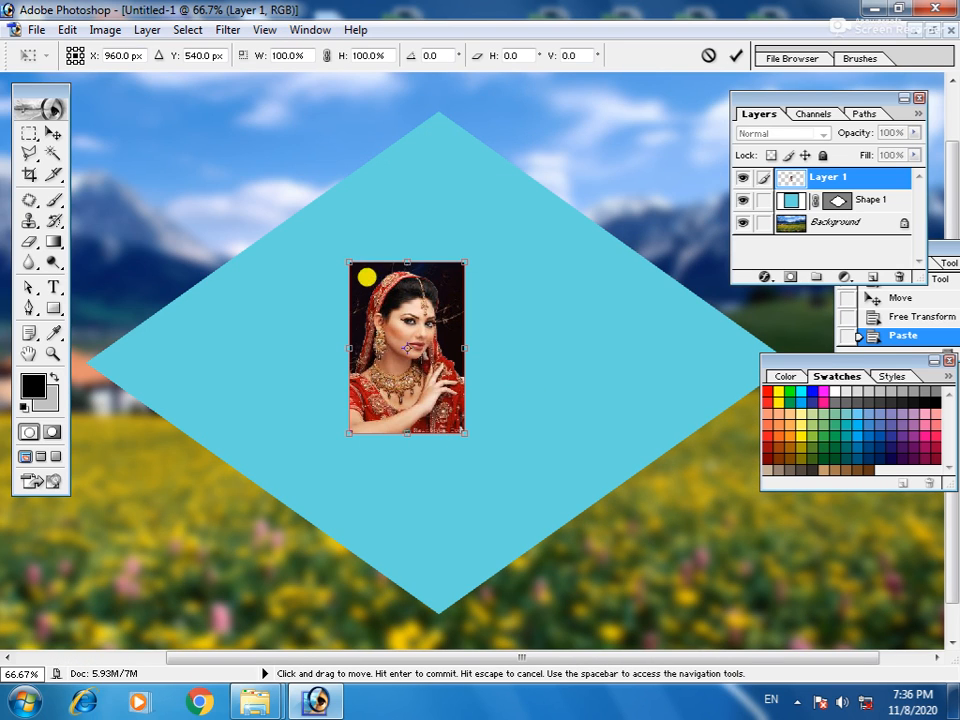
left_click_drag(293, 328, 307, 229)
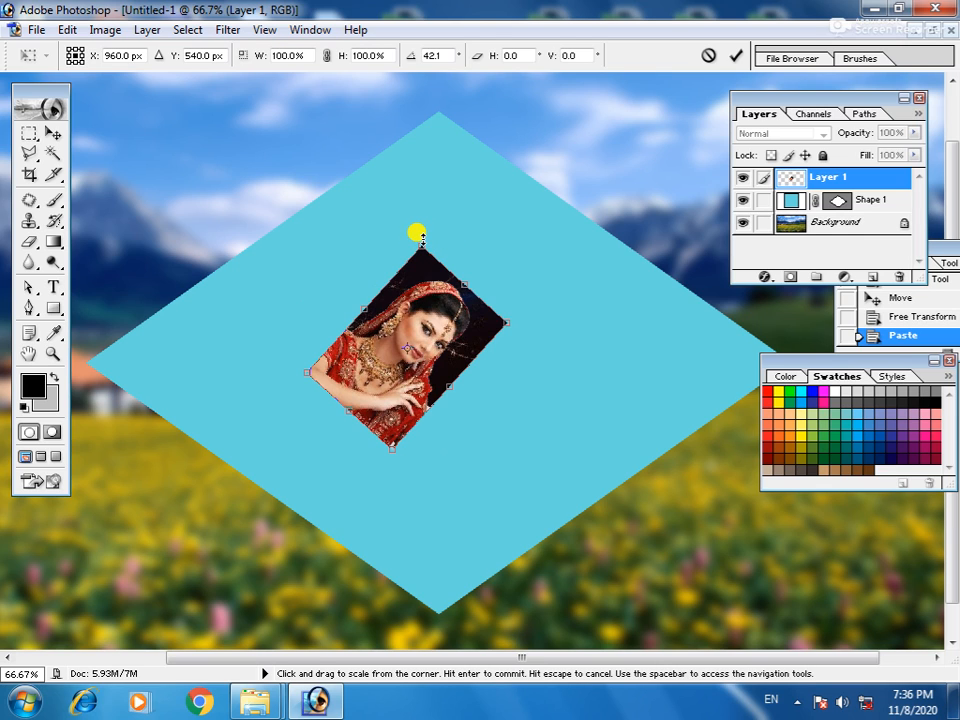
Distort the bride photo so its four corners meet the corners of the light-blue diamond, and apply the transformation.
key("ctrl")
left_click_drag(421, 245, 440, 111)
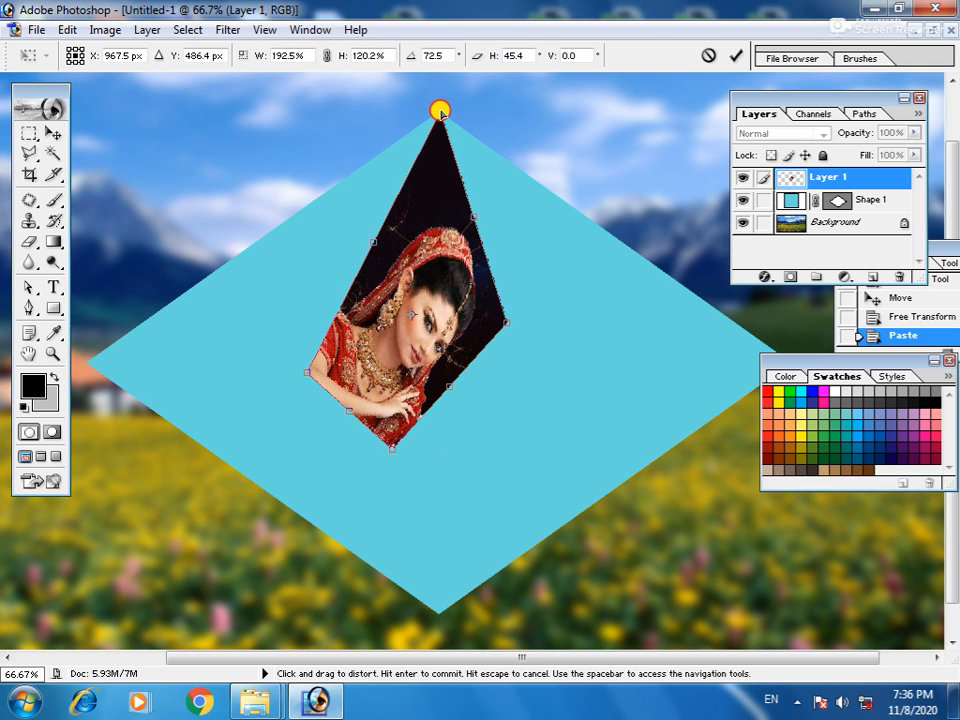
left_click_drag(306, 369, 80, 363)
left_click_drag(390, 446, 440, 609)
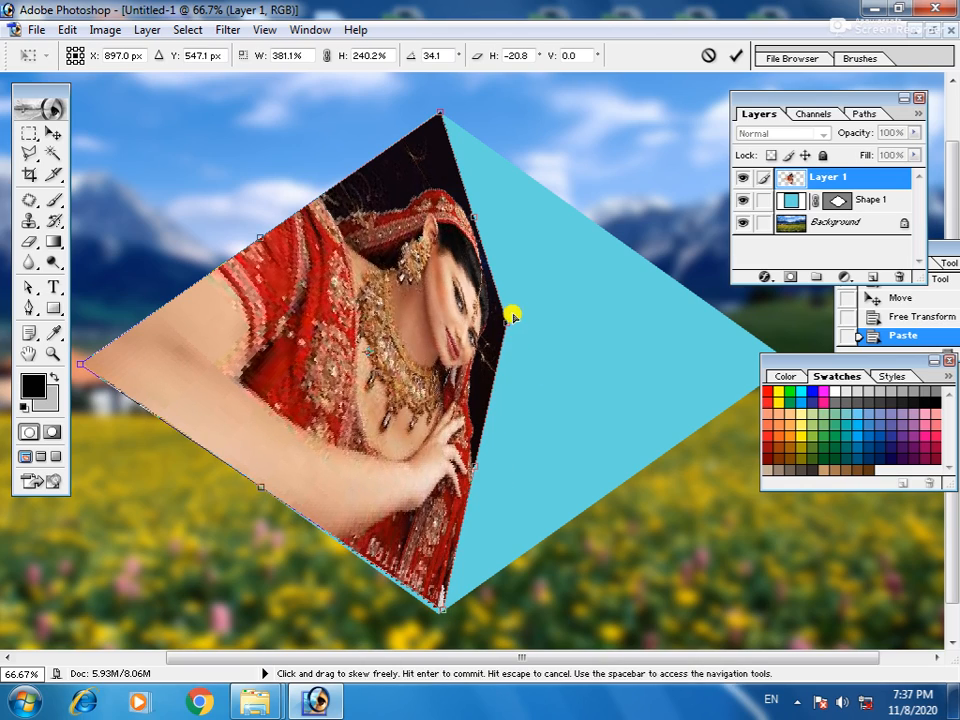
left_click_drag(507, 321, 797, 360)
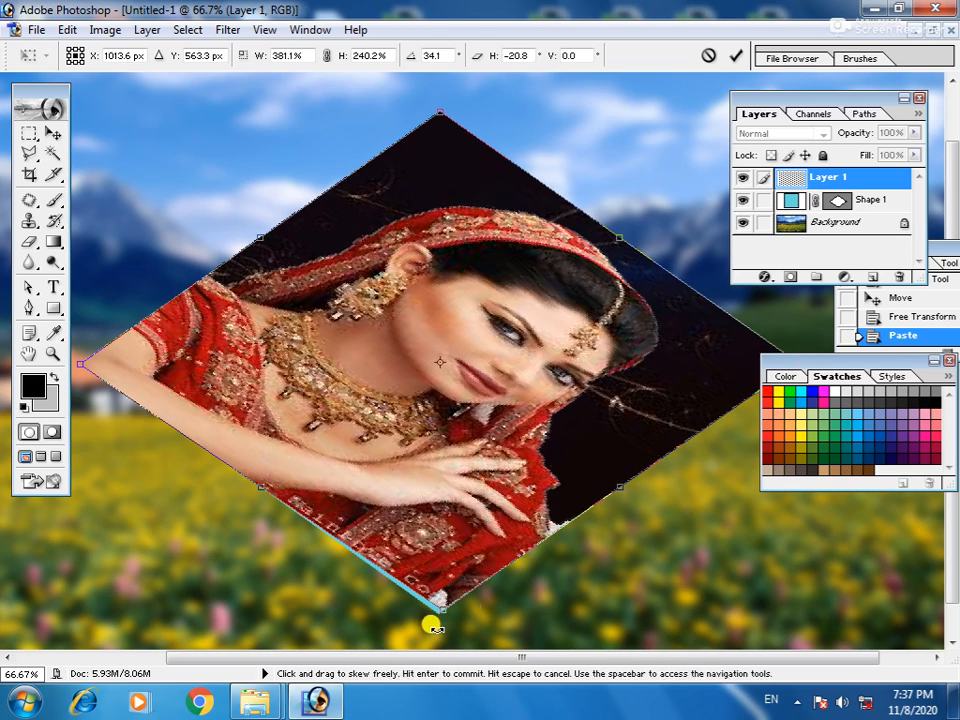
left_click_drag(439, 617, 441, 621)
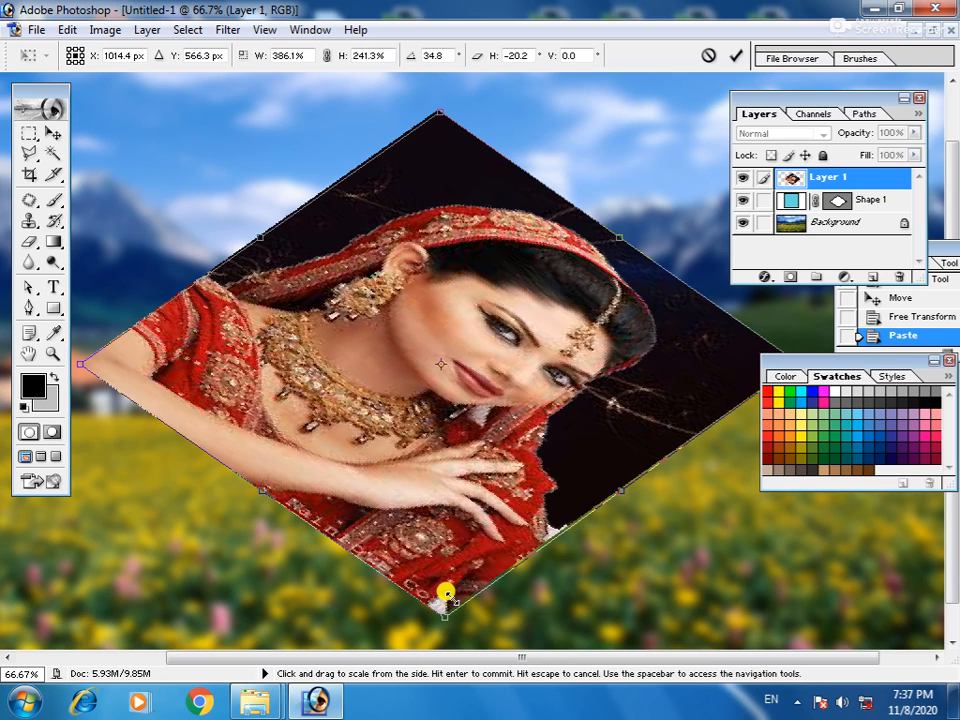
key("Return")
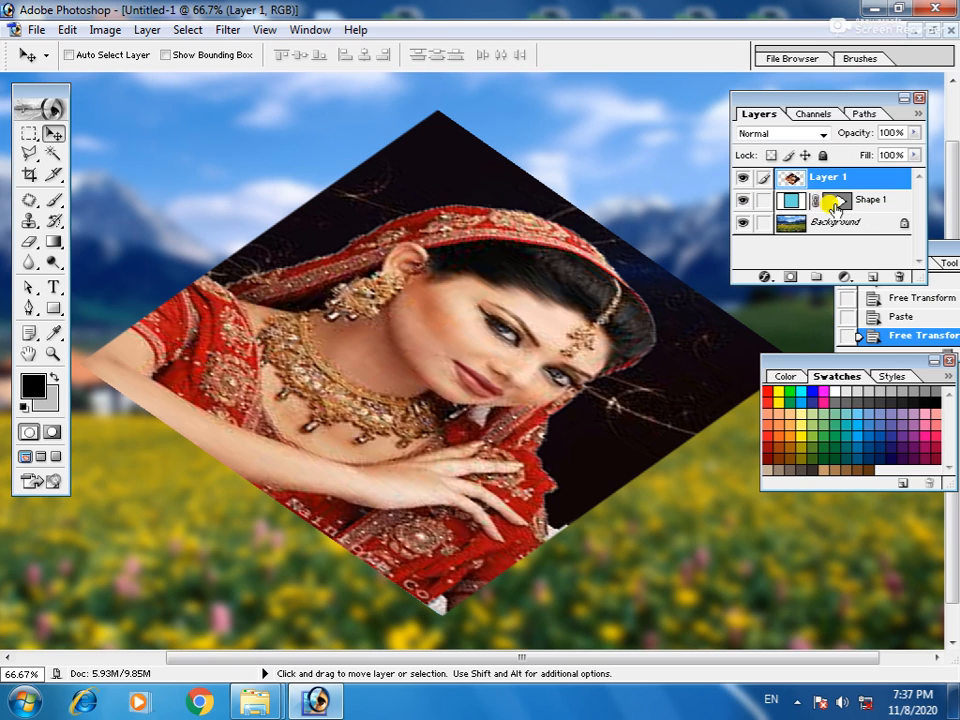
Move the Layers panel slightly inward and display the Color panel, toggling the visibility of both panels.
left_click_drag(815, 106, 768, 116)
key("F6")
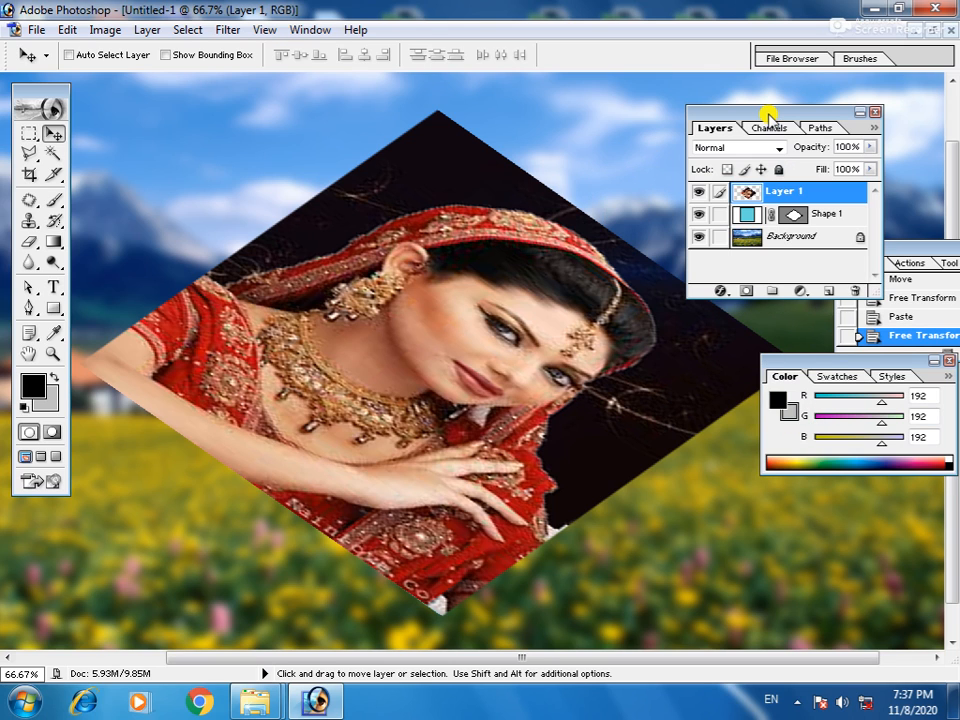
key("F6")
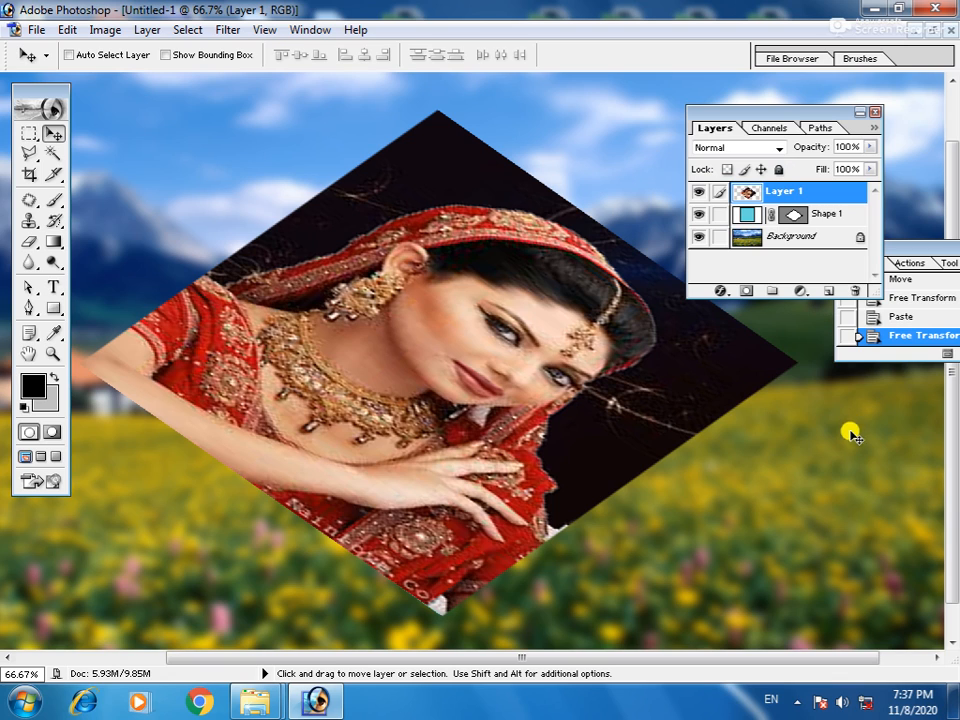
key("F6")
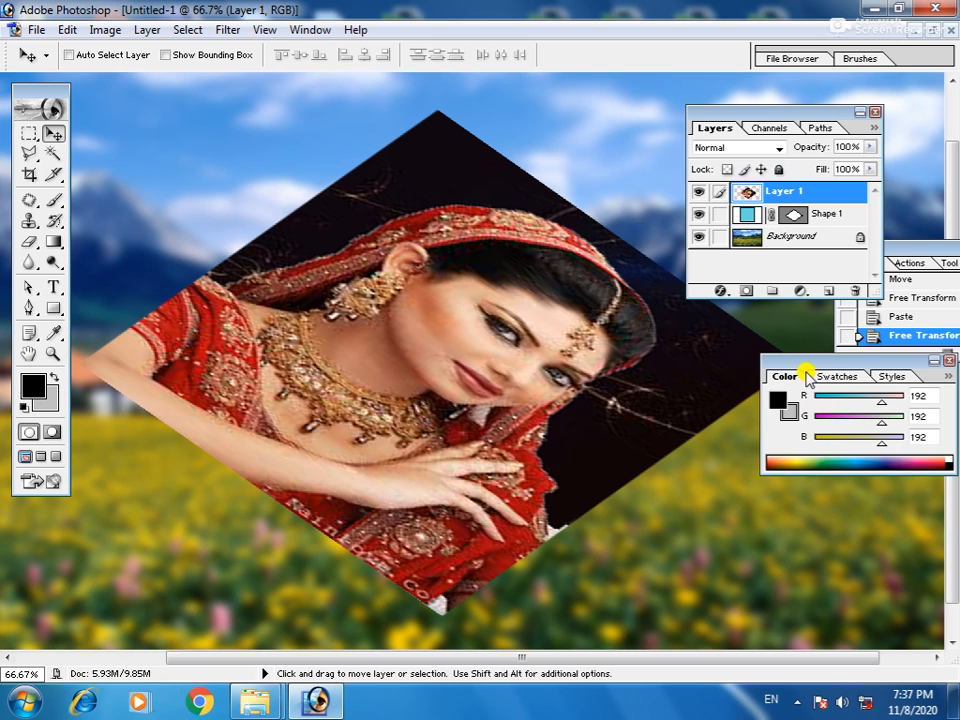
key("F7")
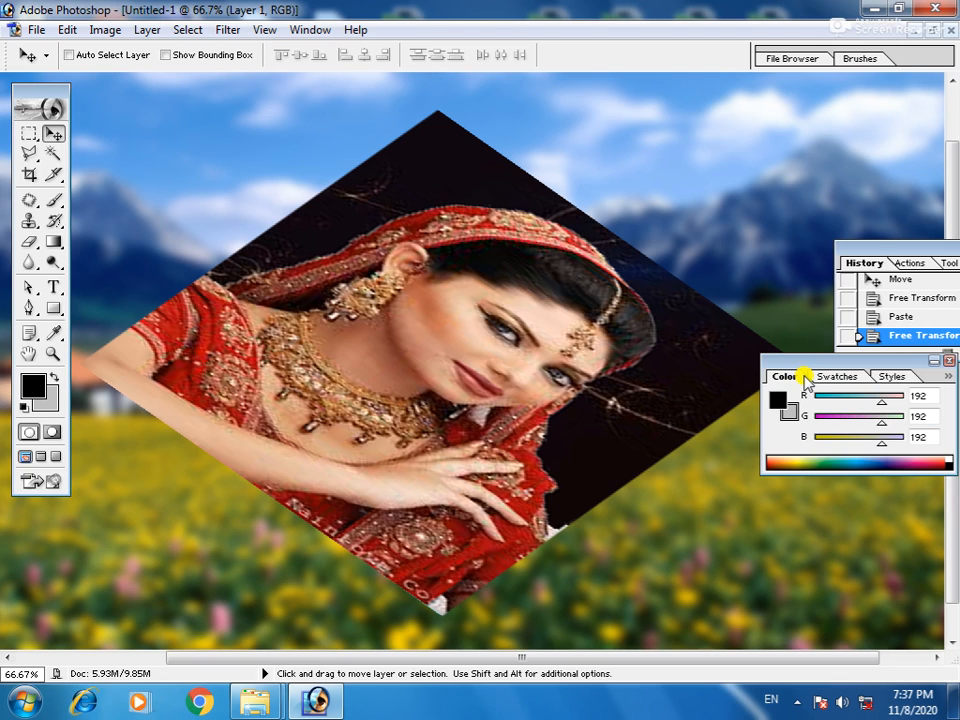
key("F7")
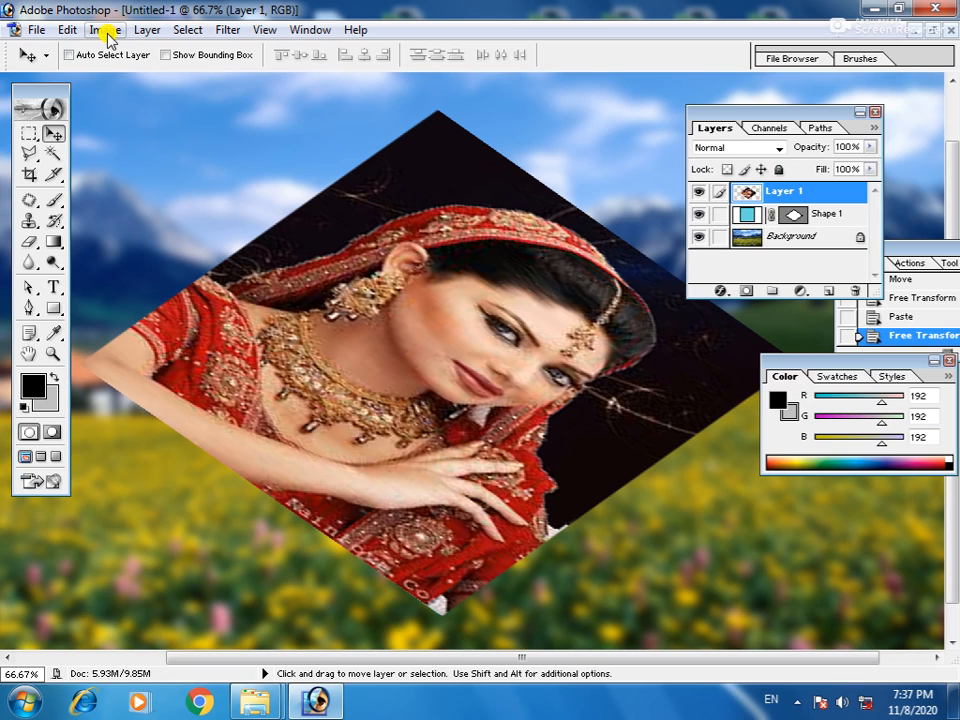
Hide the Shape 1 layer and duplicate the bride photo in Layer 1.
left_click(719, 216)
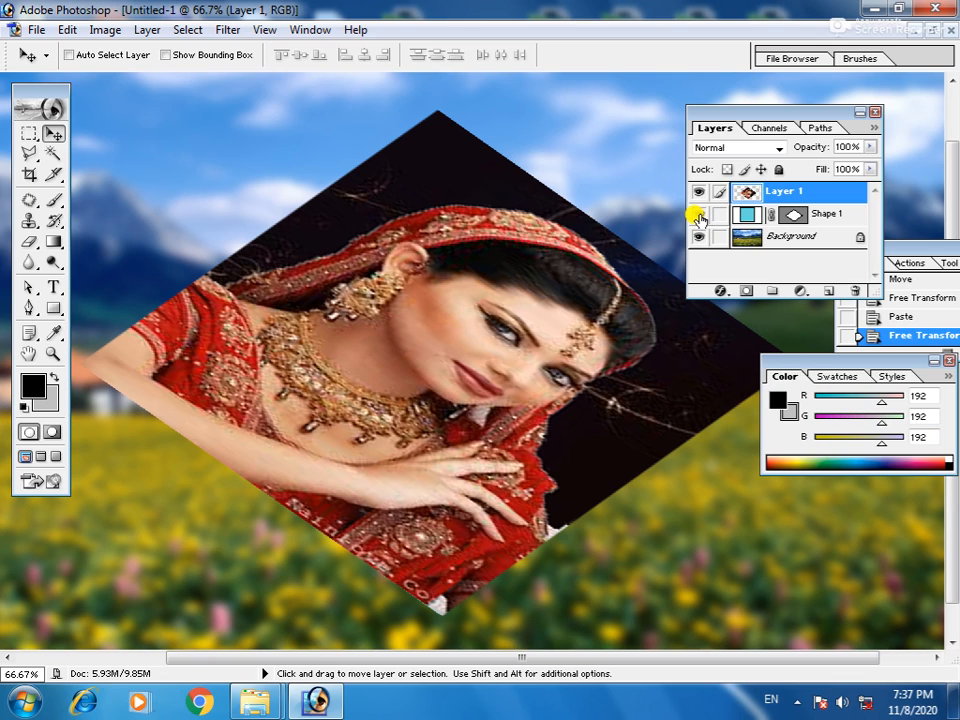
left_click(697, 215)
left_click(776, 200)
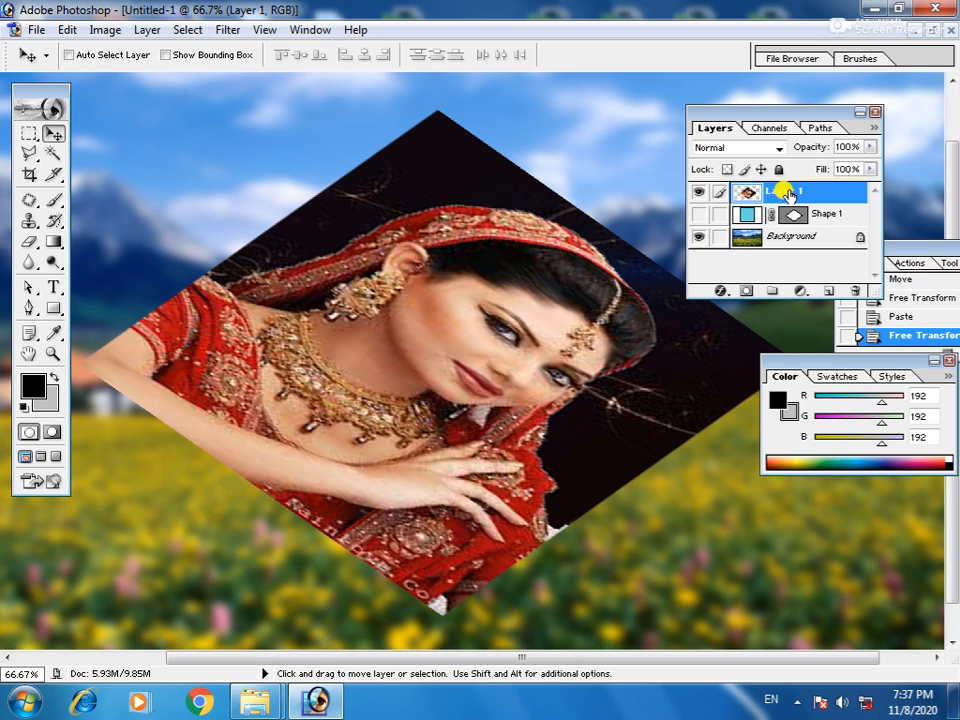
key("ctrl+j")
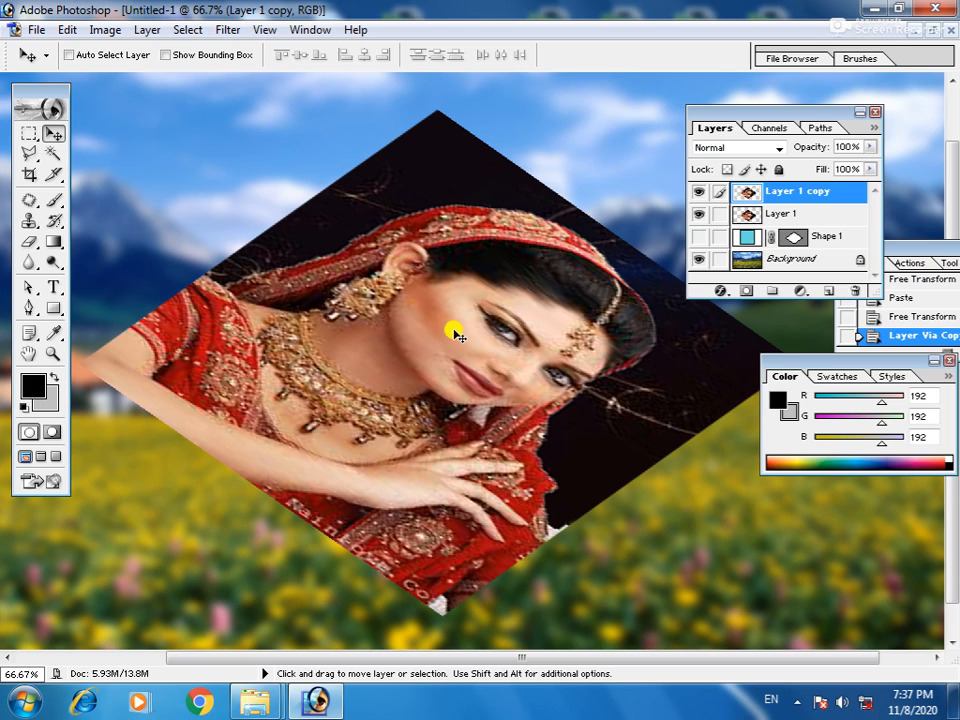
Zoom out to the whole design and dismiss the Windows color scheme prompt without changing the scheme.
left_click(382, 322, "alt")
left_click(385, 325, "alt")
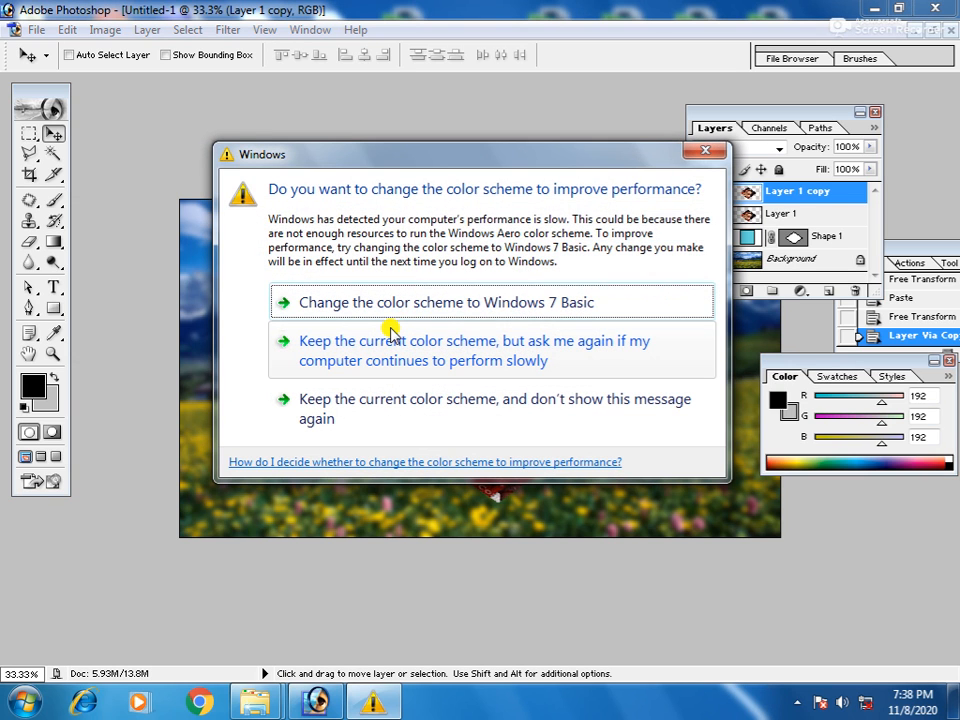
left_click(709, 152)
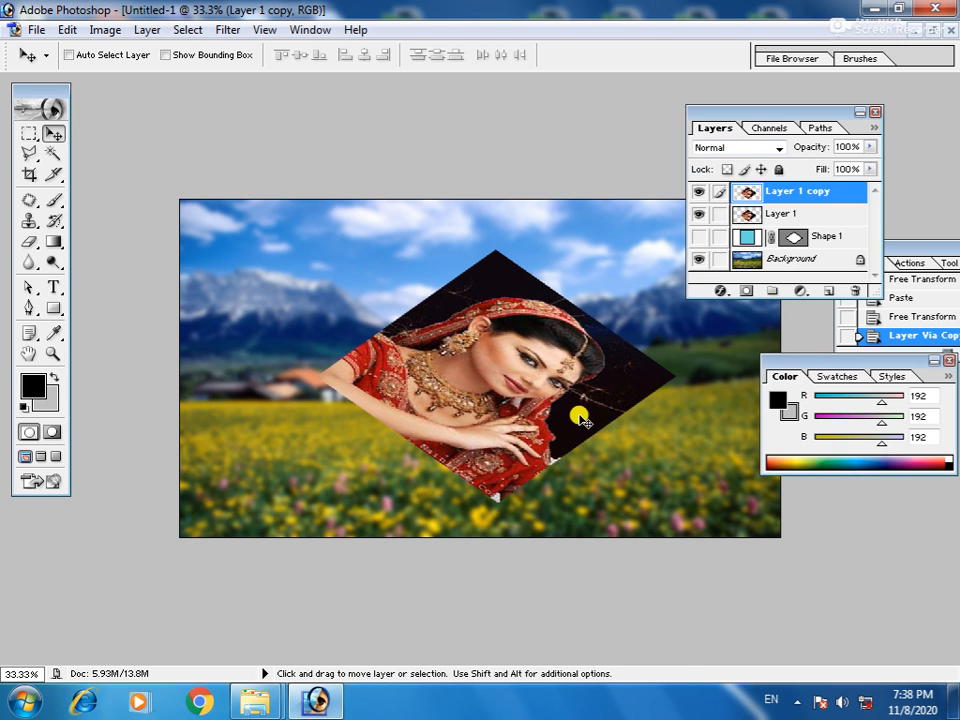
Stack 46 copies of the diamond bride photo, nudging each one slightly upward to build a thick extruded lower edge.
key("alt")
key("alt+Right")
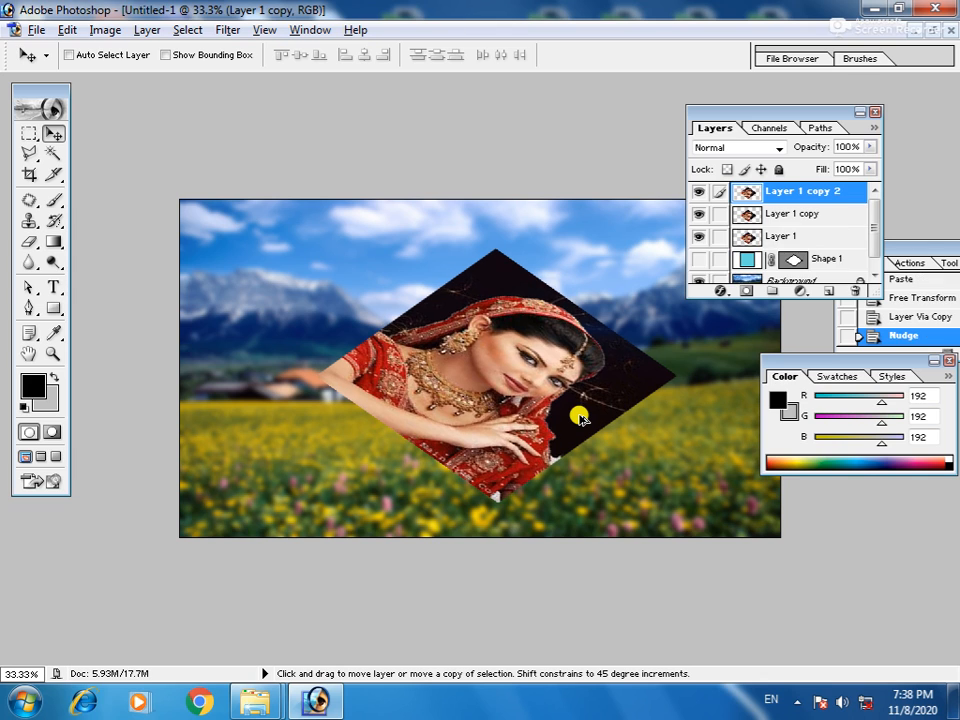
key("alt+Up")
key("alt+Up")
key("alt+Up")
key("alt+Up")
key("alt+Up")
key("alt+Up")
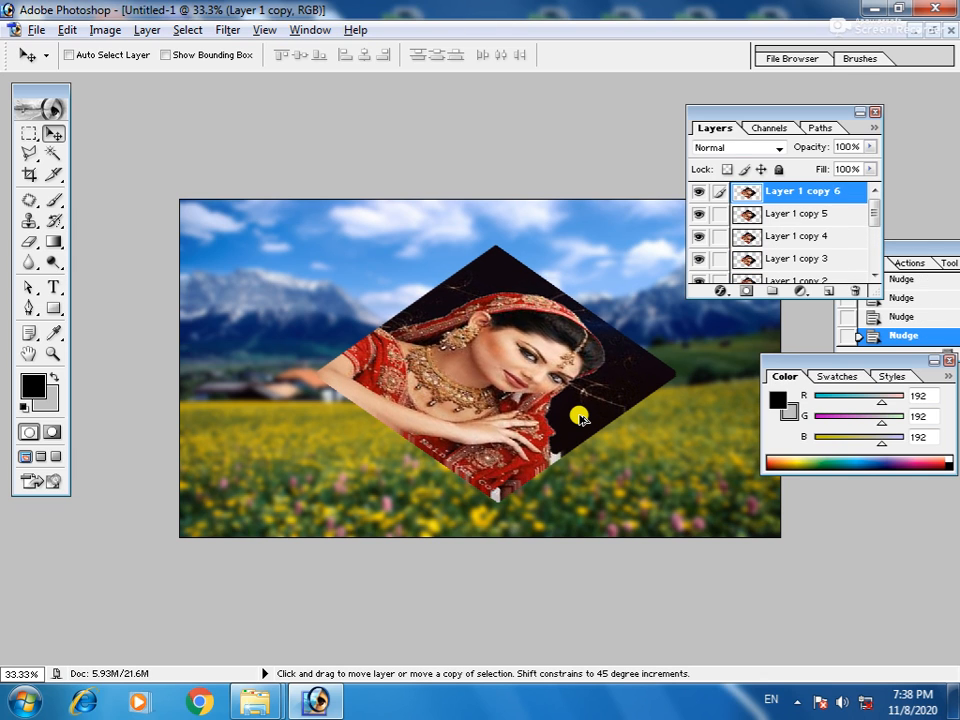
key("alt+Up")
key("alt+Up")
key("alt+Up")
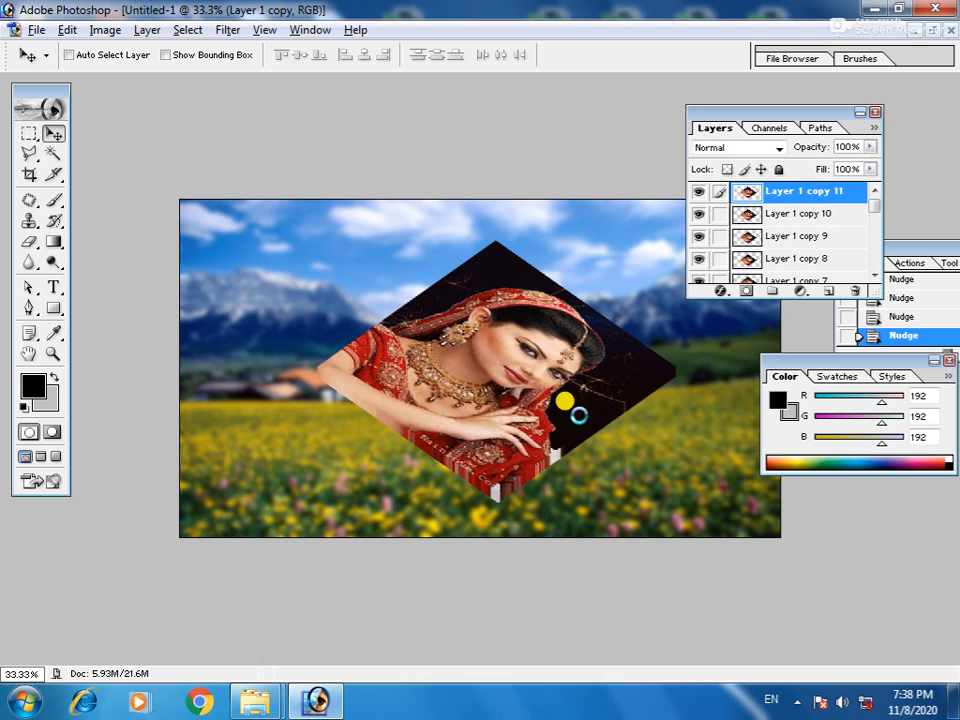
key("alt+Up")
key("alt+Up")
key("alt+Up")
key("alt+Up")
key("alt+Up")
key("alt+Up")
key("alt+Up")
key("alt+Up")
key("alt+Up")
key("alt+Up")
key("alt+Up")
key("alt+Up")
key("alt+Up")
key("alt+Up")
key("alt+Up")
key("alt+Up")
key("alt+Up")
key("alt+Up")
key("alt+Up")
key("alt+Up")
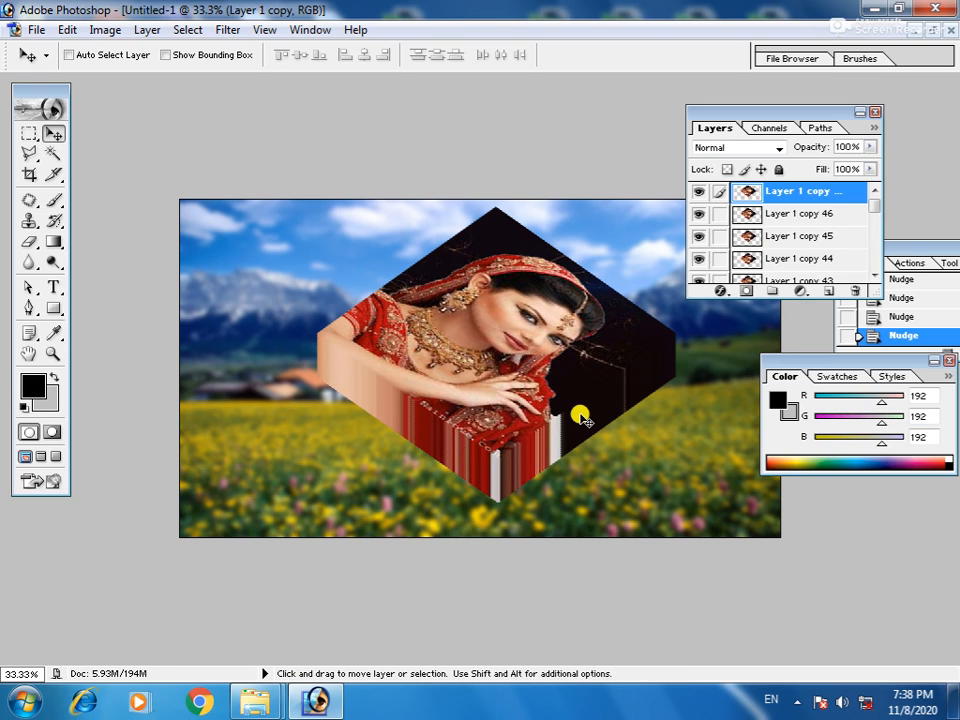
Link the stacked bride copies to the topmost copy, enlarging the layer list to reach more of them.
left_click(719, 213)
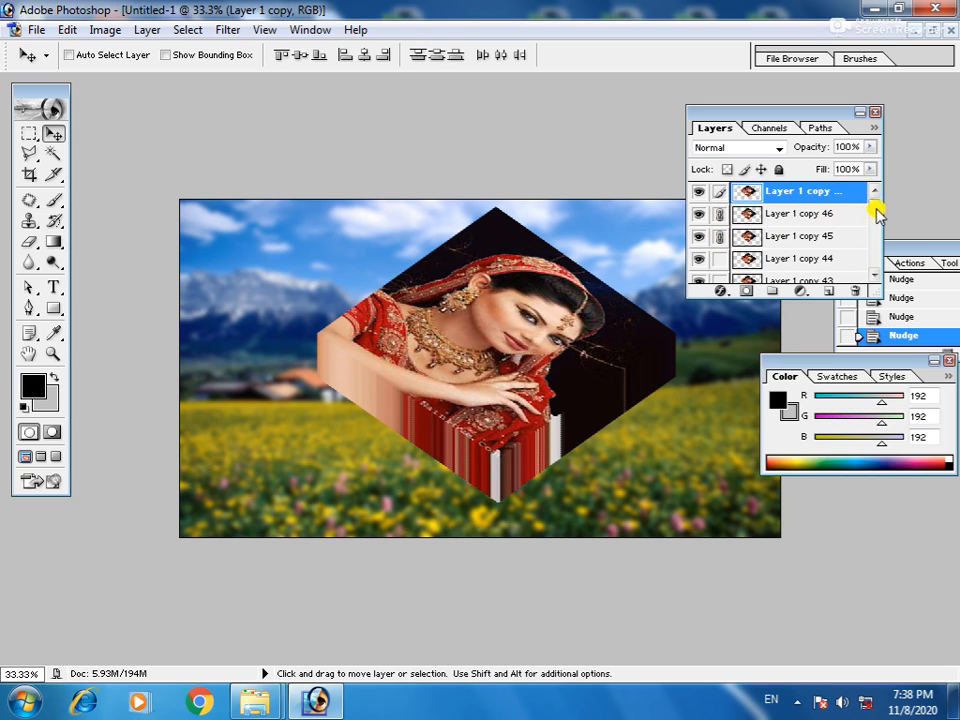
left_click(719, 236)
left_click(719, 258)
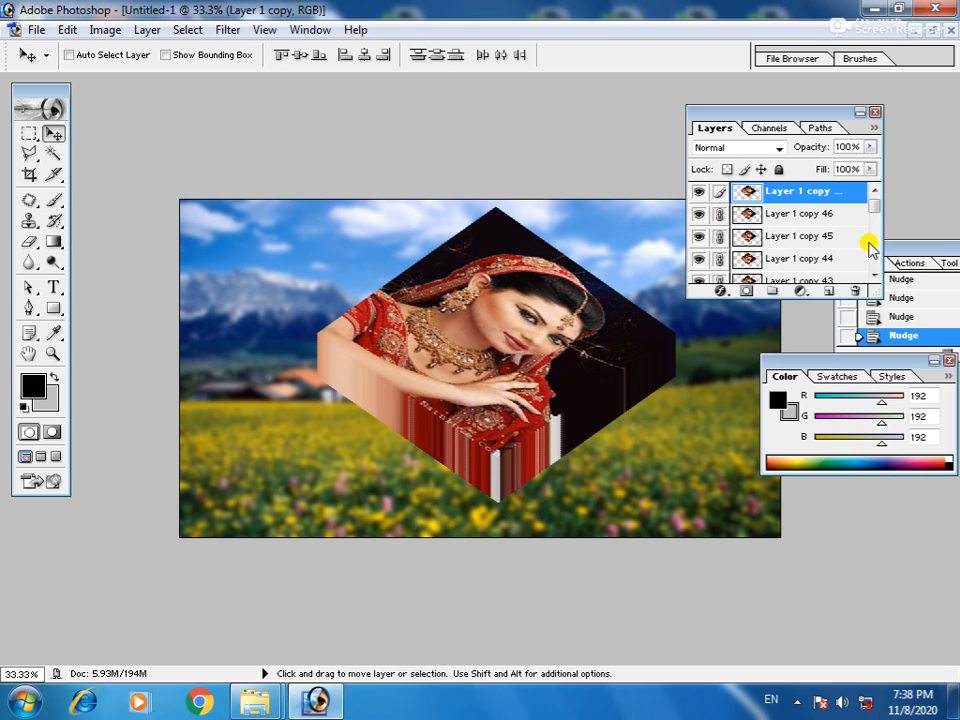
left_click_drag(874, 207, 873, 214)
left_click(719, 268)
left_click_drag(700, 290, 648, 708)
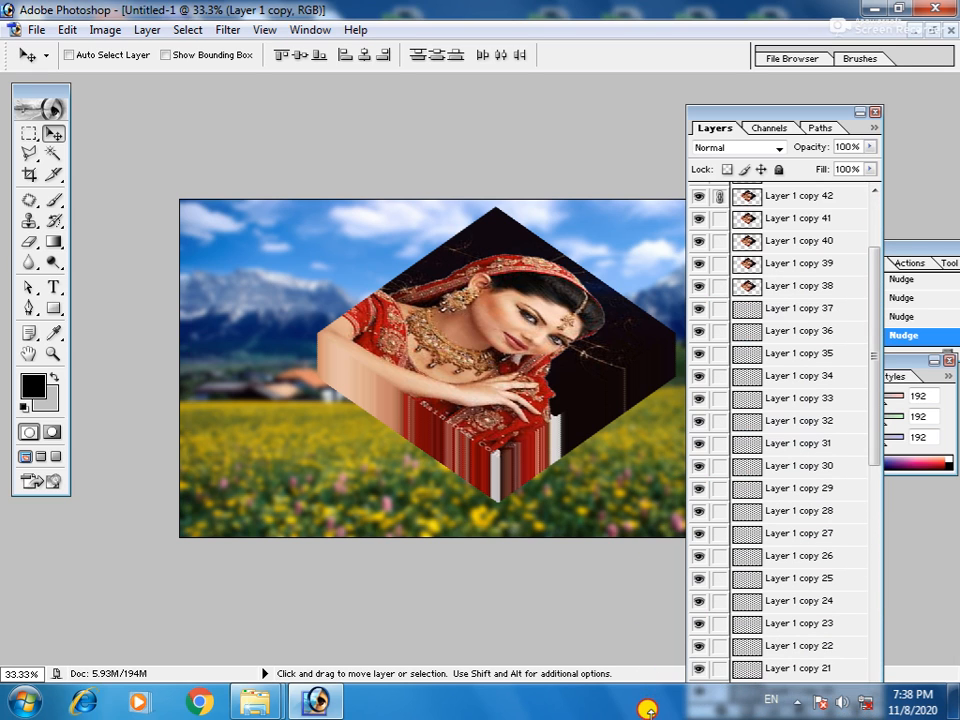
left_click(719, 218)
left_click(719, 241)
left_click(717, 331)
left_click(719, 263)
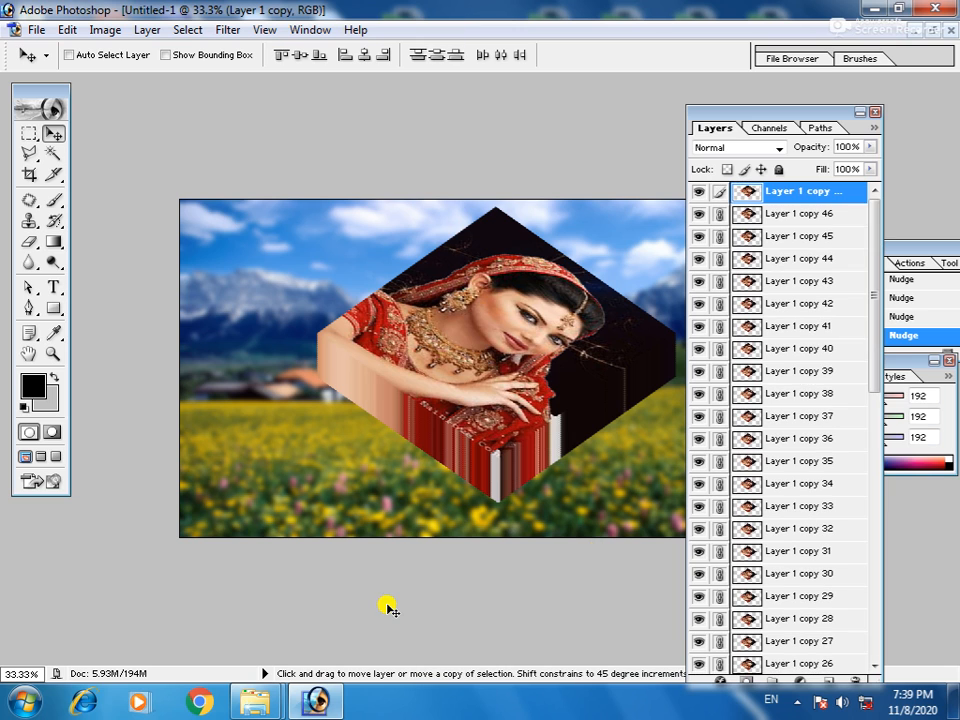
Undo a trial move, link the remaining copies down to Layer 1, and move the whole bride stack left on the canvas.
left_click_drag(470, 390, 491, 418)
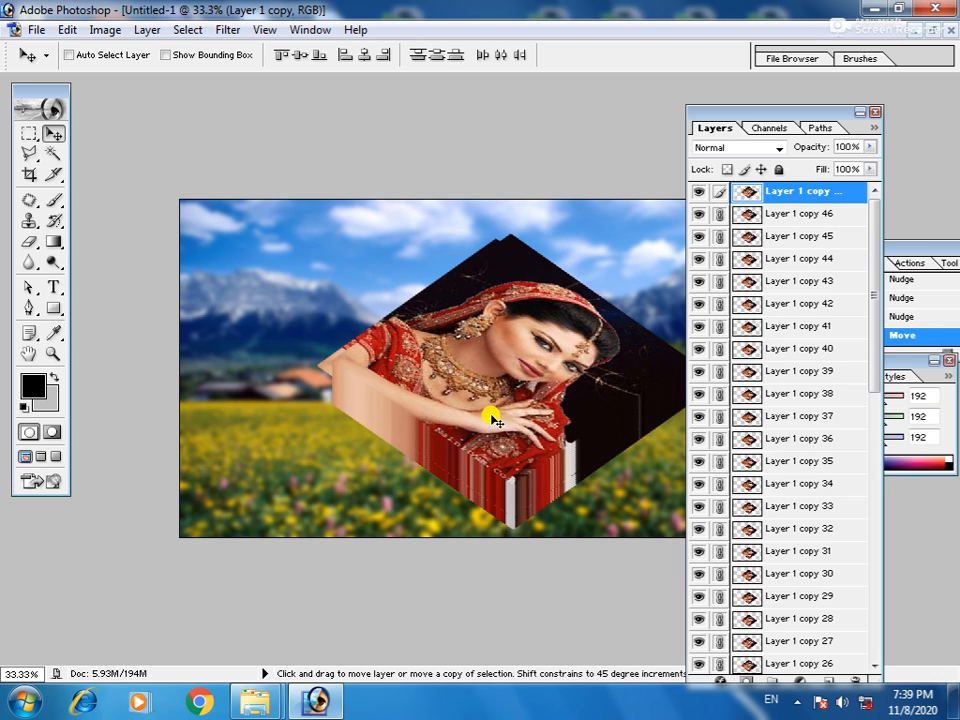
key("ctrl+z")
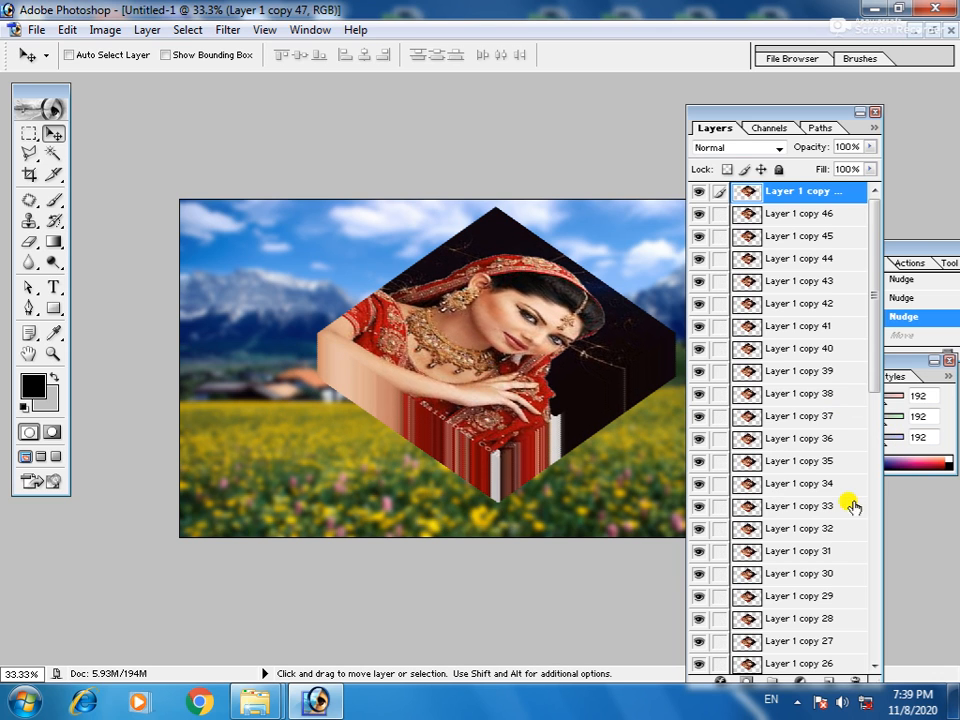
left_click_drag(876, 381, 860, 320)
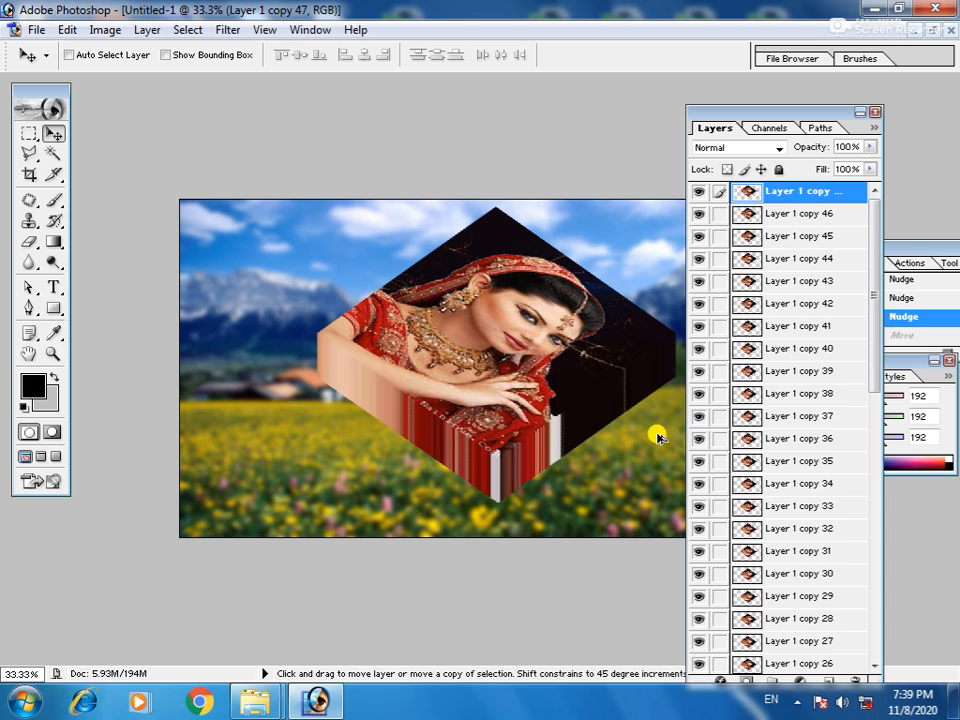
key("ctrl+z")
left_click_drag(490, 335, 462, 352)
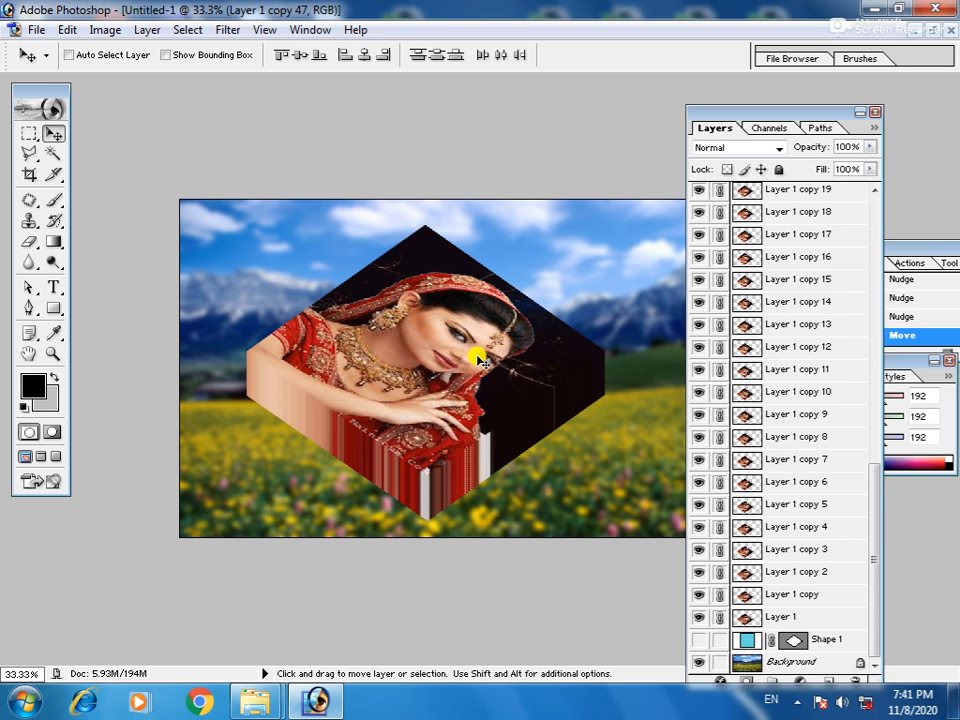
Duplicate the topmost bride layer, try repositioning the linked stack, and undo the move.
key("ctrl+j")
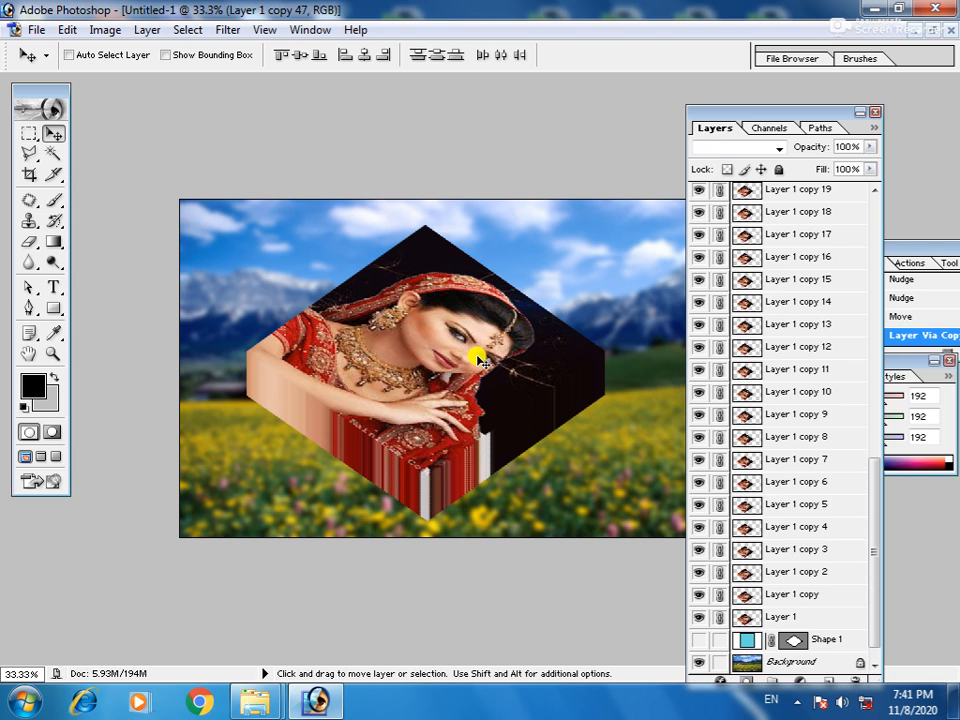
left_click_drag(493, 390, 461, 370)
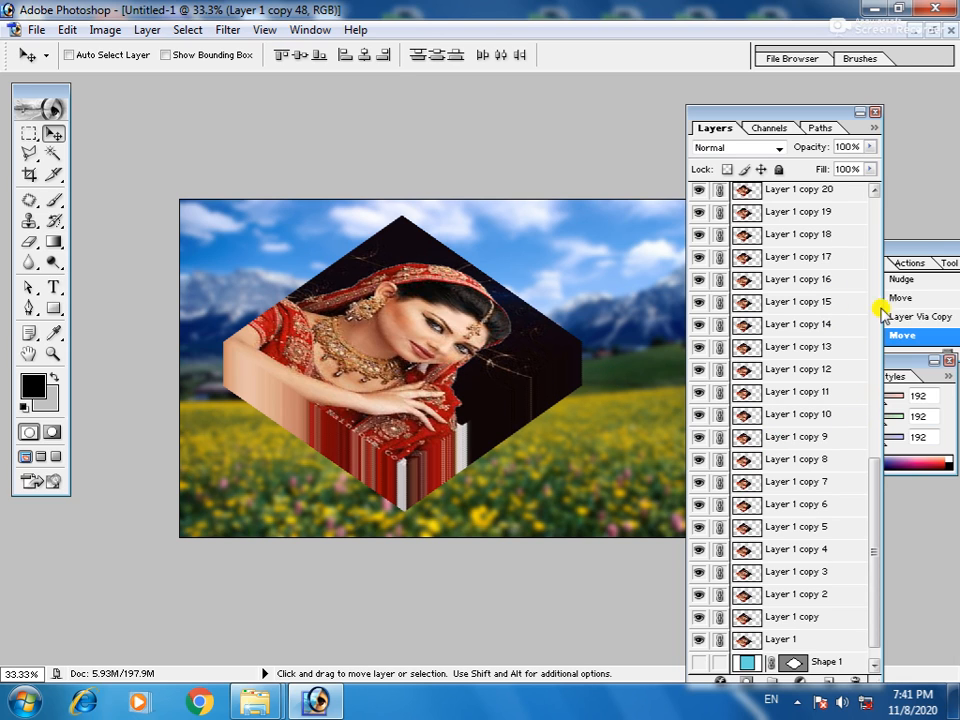
left_click_drag(875, 540, 886, 243)
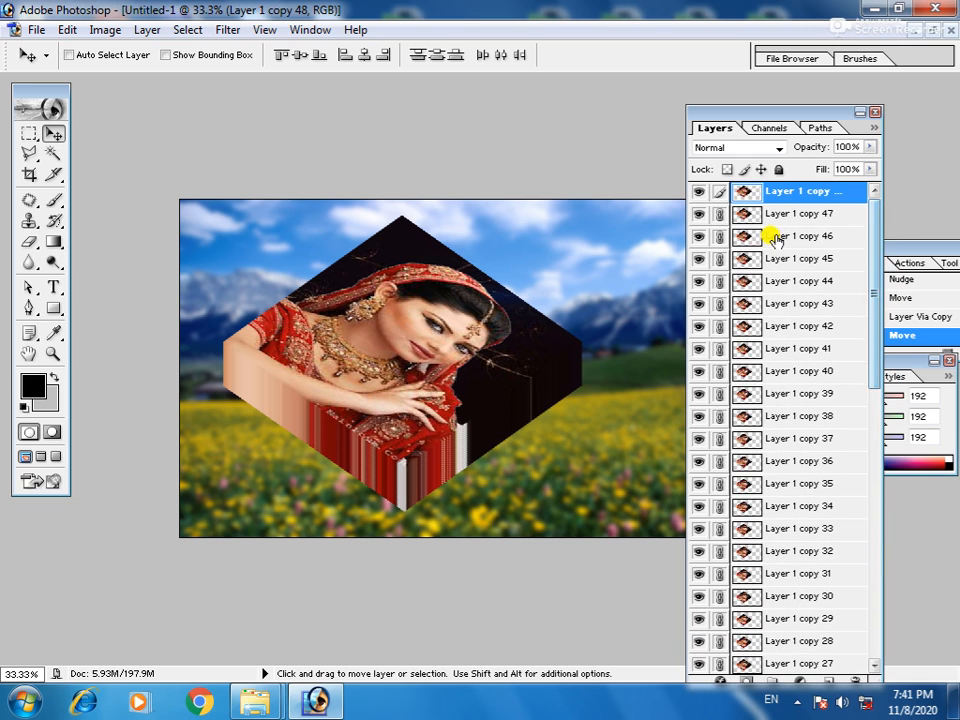
left_click_drag(446, 405, 471, 426)
key("ctrl+z")
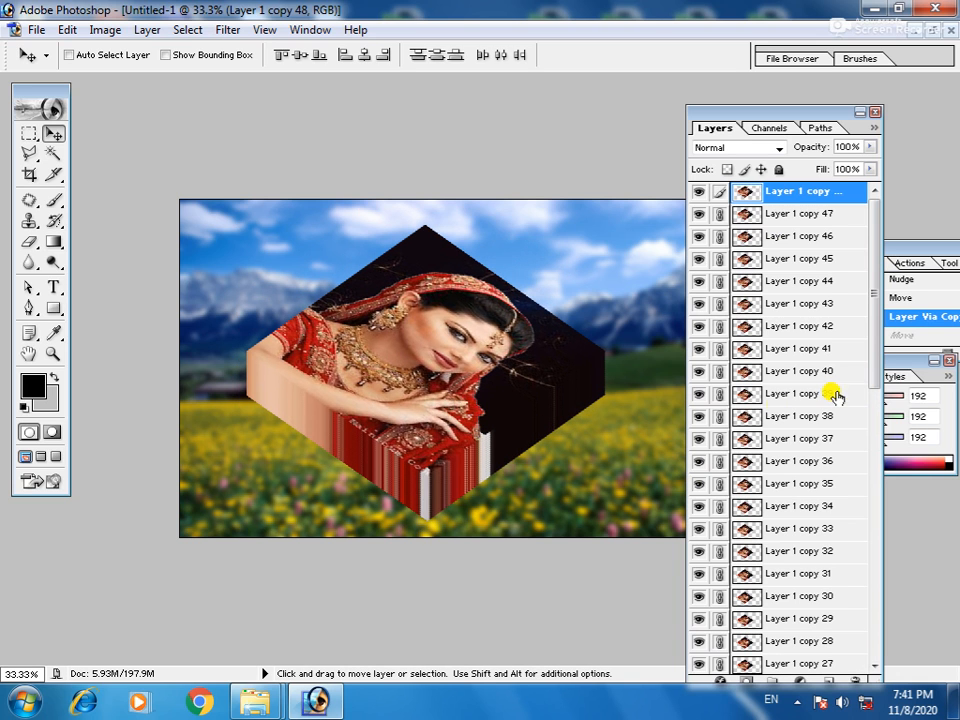
Try moving Layer 1 and a group of middle copies separately from the stack, and undo both moves.
left_click_drag(872, 370, 850, 650)
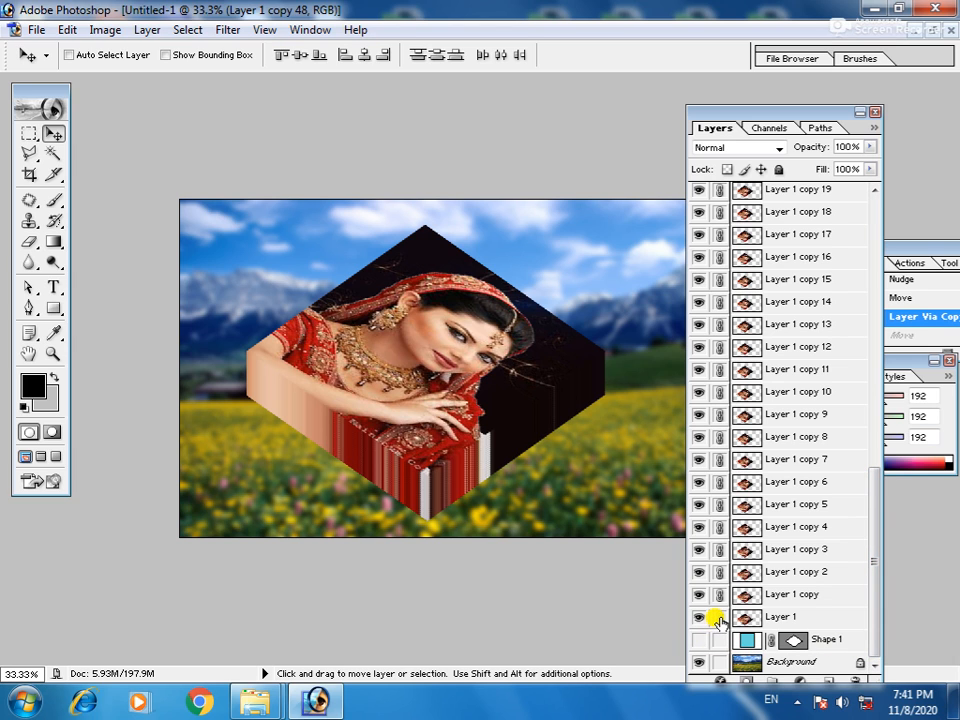
left_click_drag(431, 366, 470, 370)
left_click(806, 618)
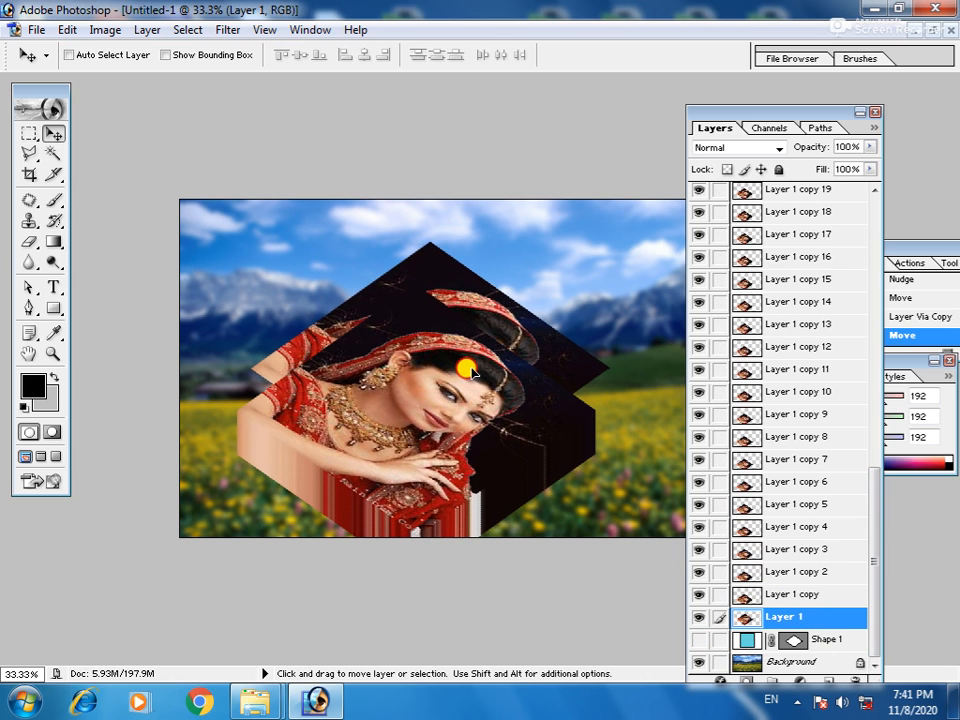
right_click(494, 431)
left_click(504, 439)
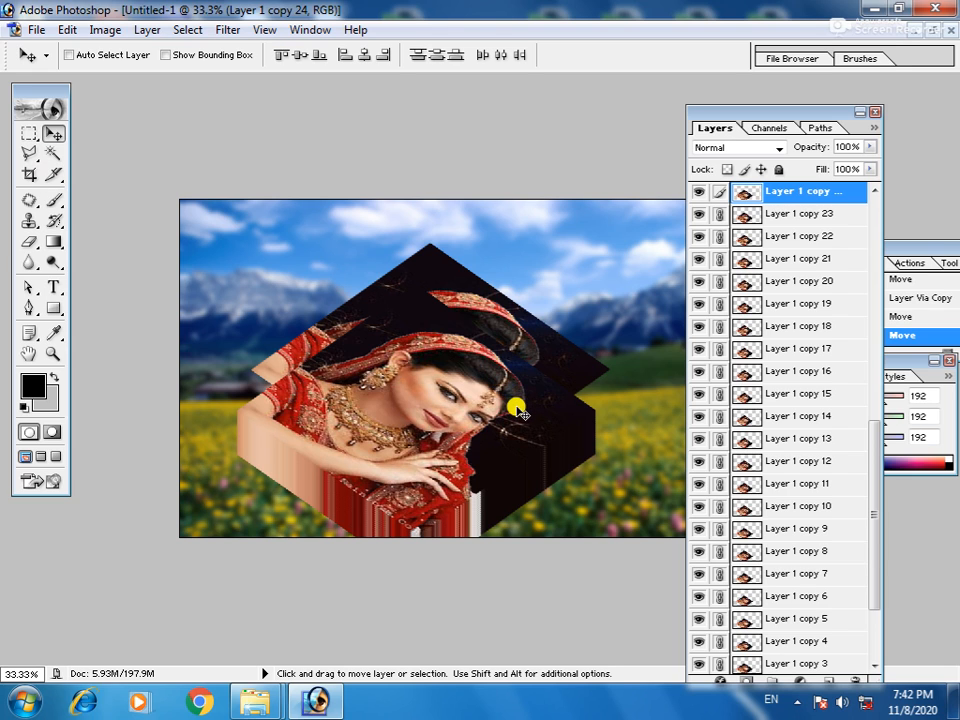
key("ctrl+alt+z")
key("ctrl+alt+z")
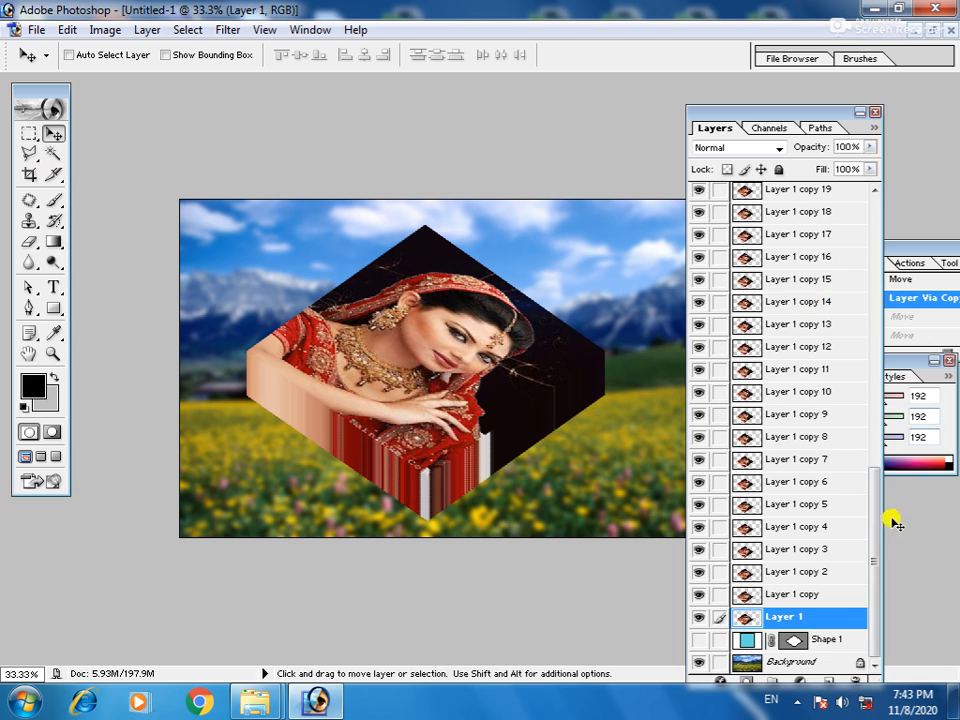
Merge all visible layers into the Background and try to move the bride diamond.
left_click_drag(875, 520, 883, 237)
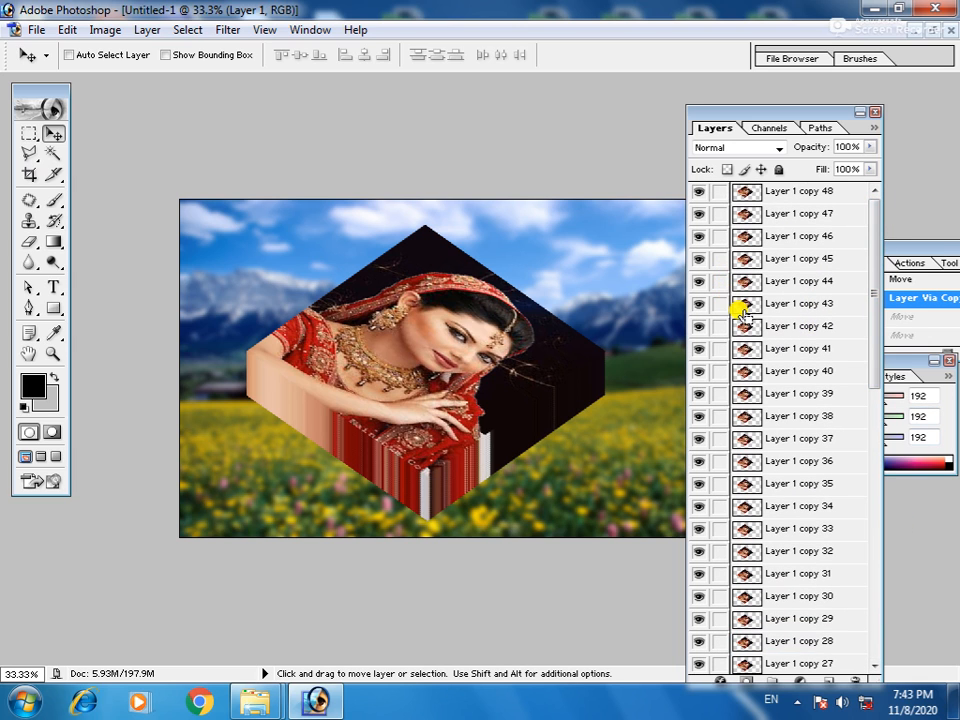
key("ctrl+shift+e")
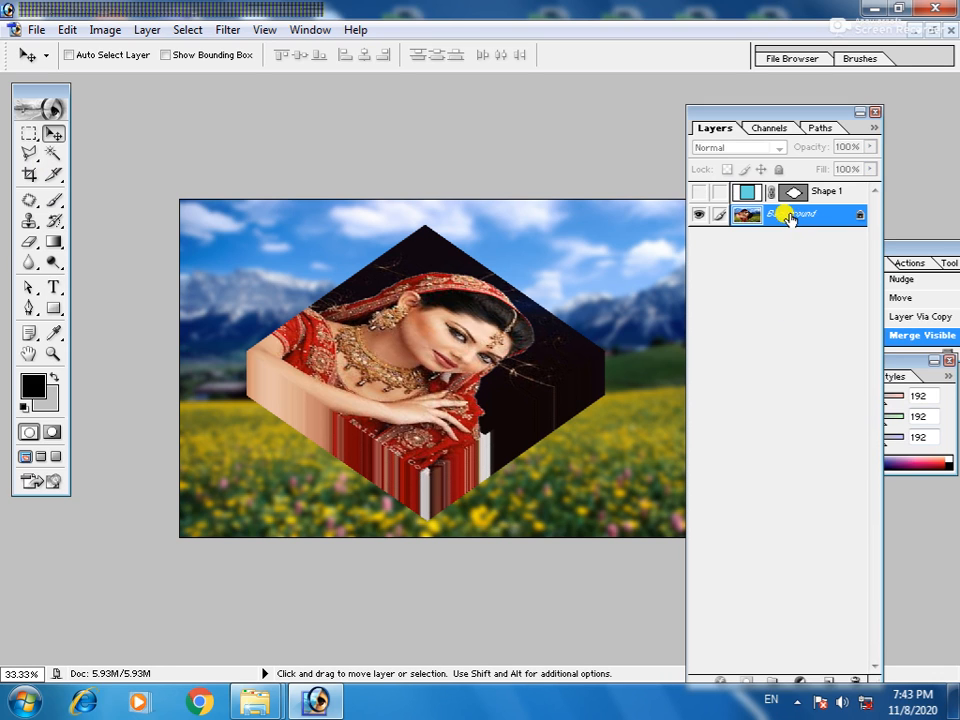
right_click(525, 368)
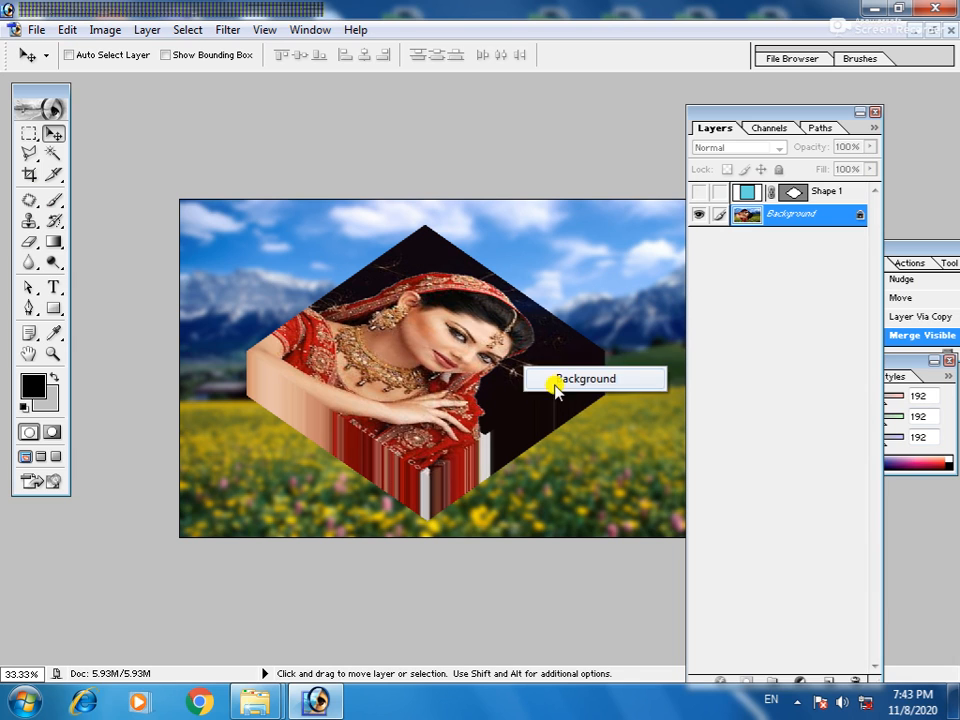
left_click(559, 377)
left_click(538, 340)
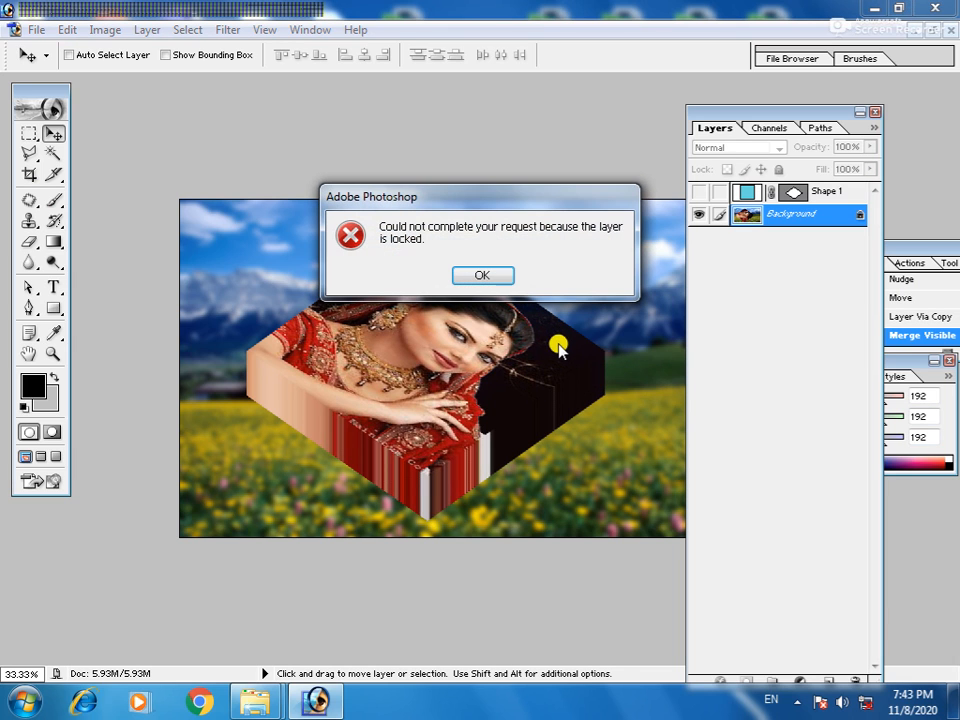
left_click(500, 278)
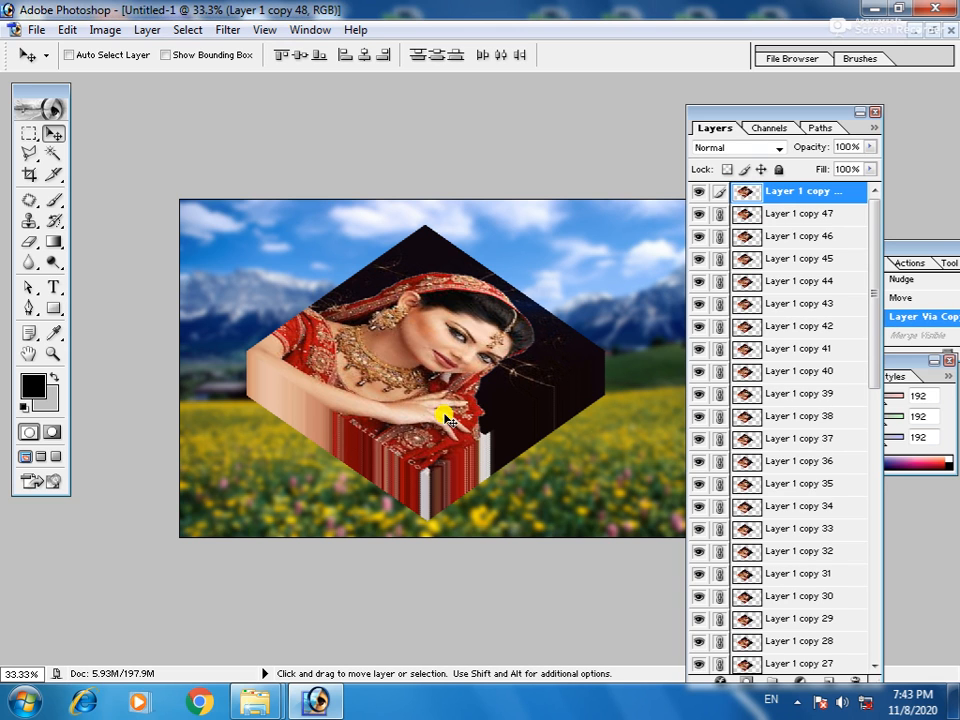
Merge the linked bride layers into a single layer and move the merged diamond slightly to the right.
left_click_drag(877, 304, 868, 570)
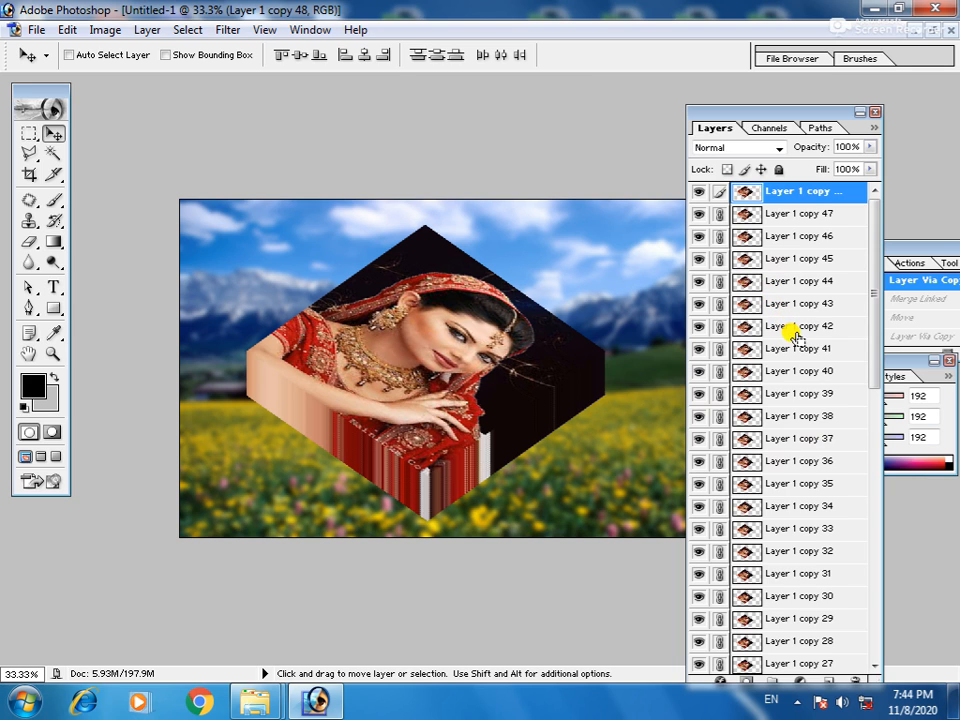
key("ctrl+e")
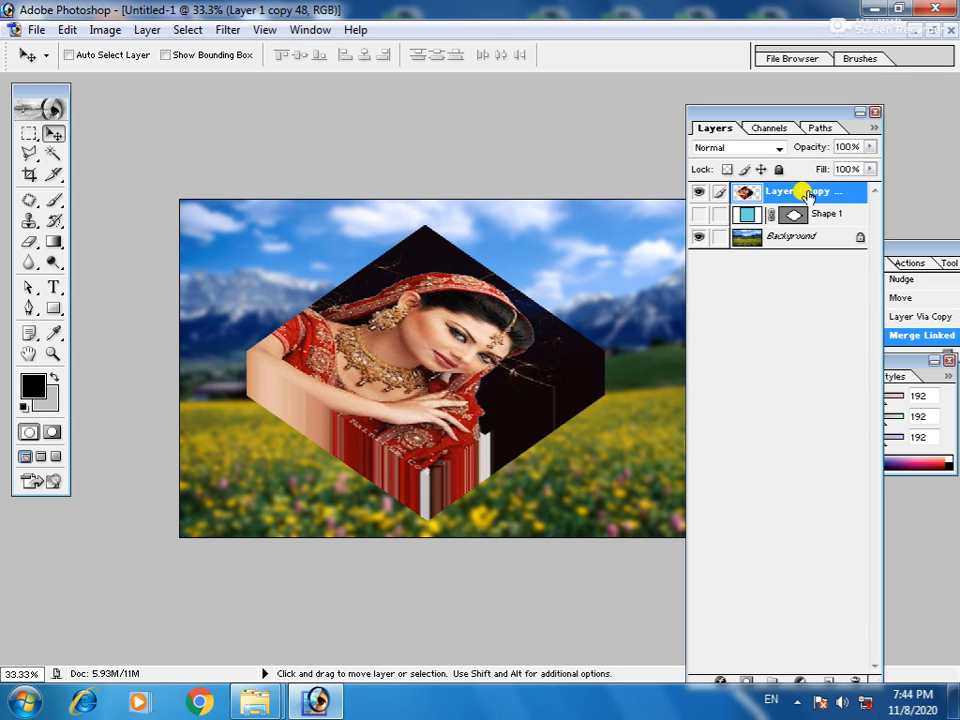
right_click(490, 372)
left_click(495, 383)
left_click_drag(491, 386, 510, 390)
left_click(791, 217)
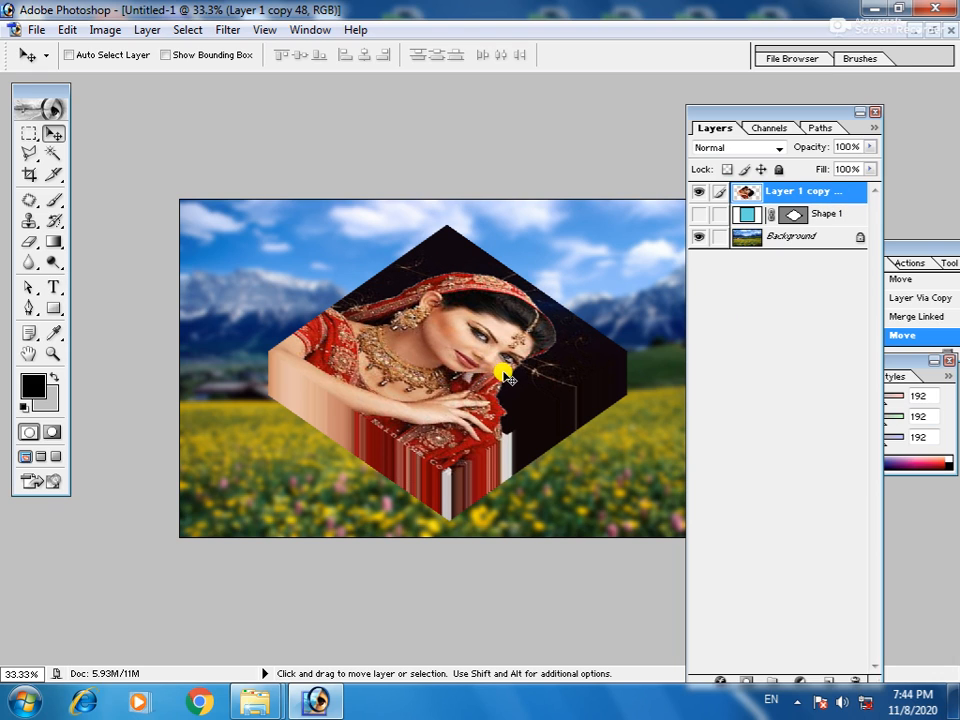
Duplicate the merged bride diamond, placing the copy on the canvas's left side and the original on its right side.
key("ctrl+j")
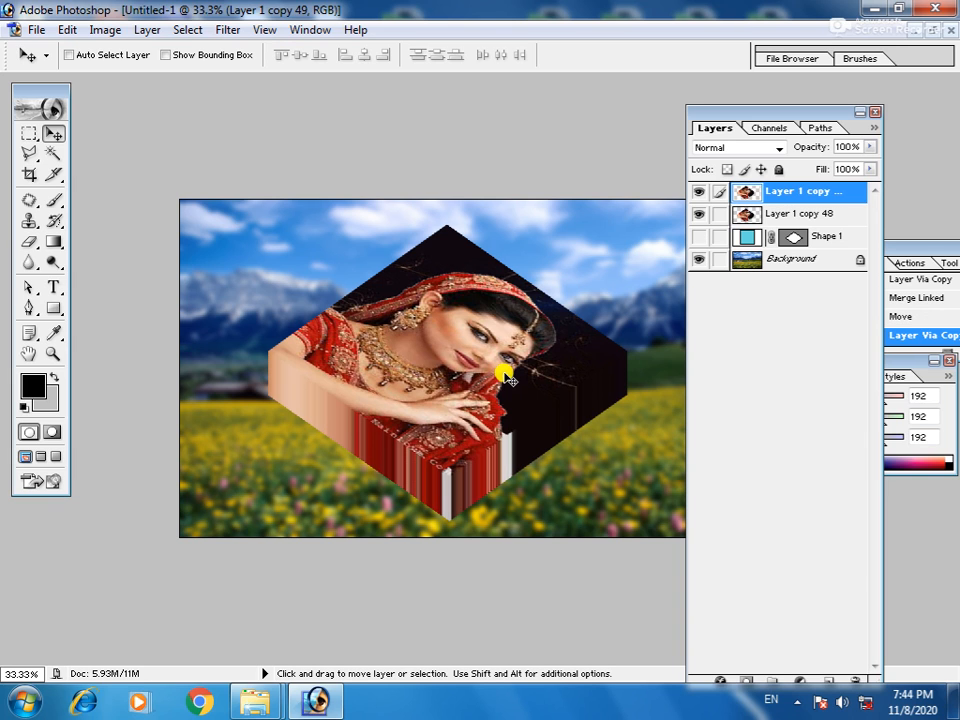
left_click_drag(497, 373, 388, 372)
right_click(563, 347)
left_click(600, 358)
left_click_drag(578, 358, 648, 362)
left_click(580, 352, "ctrl+alt")
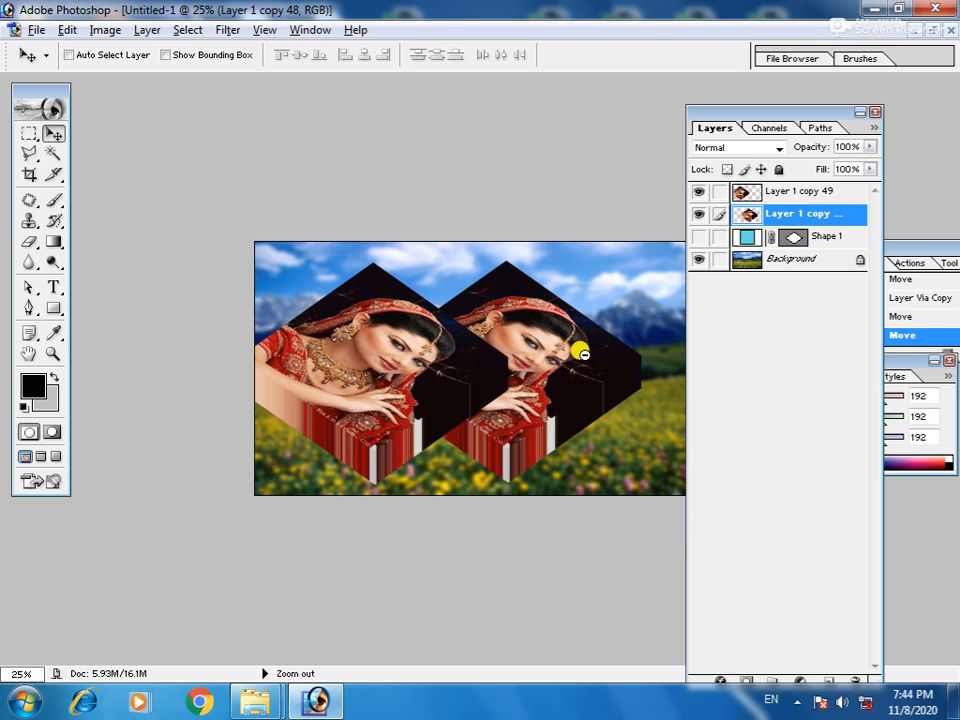
left_click(580, 354, "ctrl+alt")
left_click_drag(531, 383, 566, 379)
Scale the left bride diamond down proportionally around its center and apply the transformation.
right_click(425, 357)
left_click(490, 367)
key("ctrl+t")
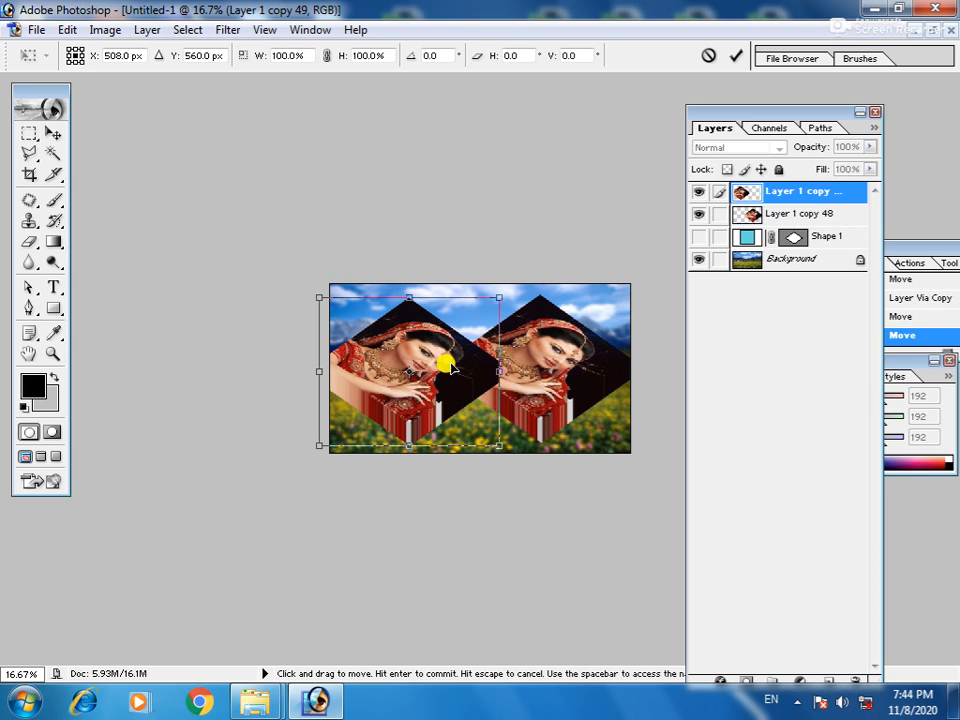
left_click_drag(498, 296, 466, 320)
key("Return")
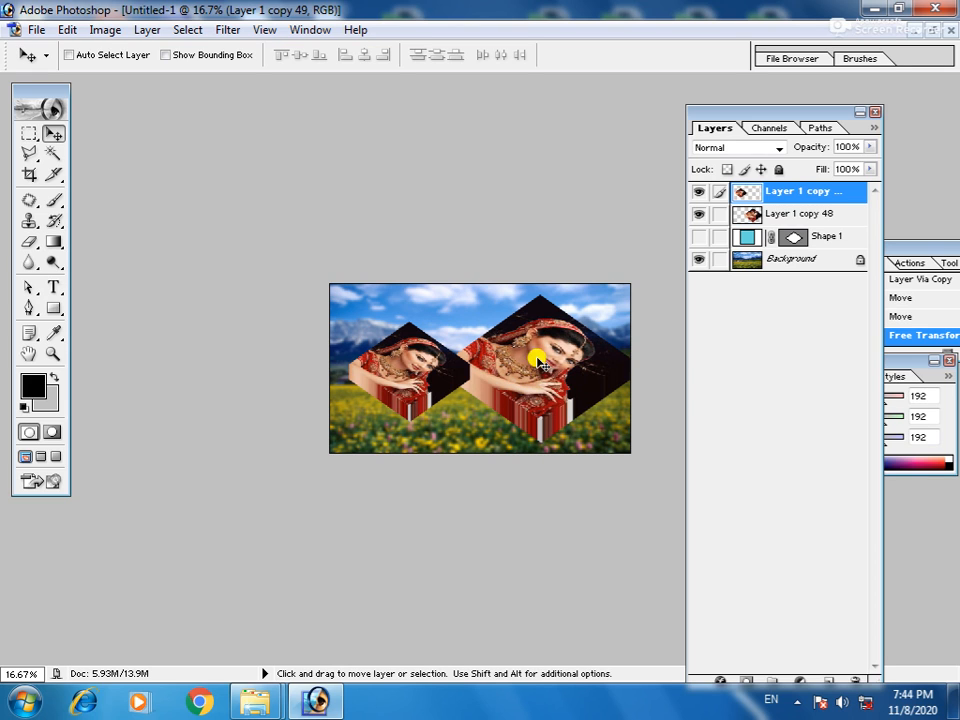
Select the right bride diamond's layer, scale it down proportionally around its center and apply the transformation.
right_click(540, 362)
left_click(570, 373)
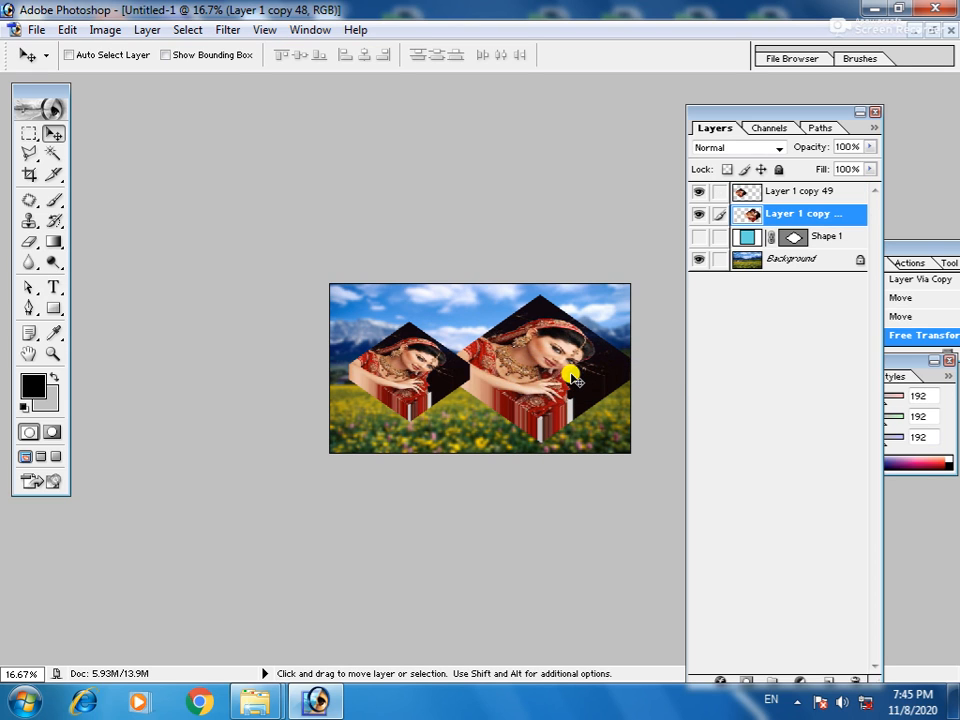
key("ctrl+t")
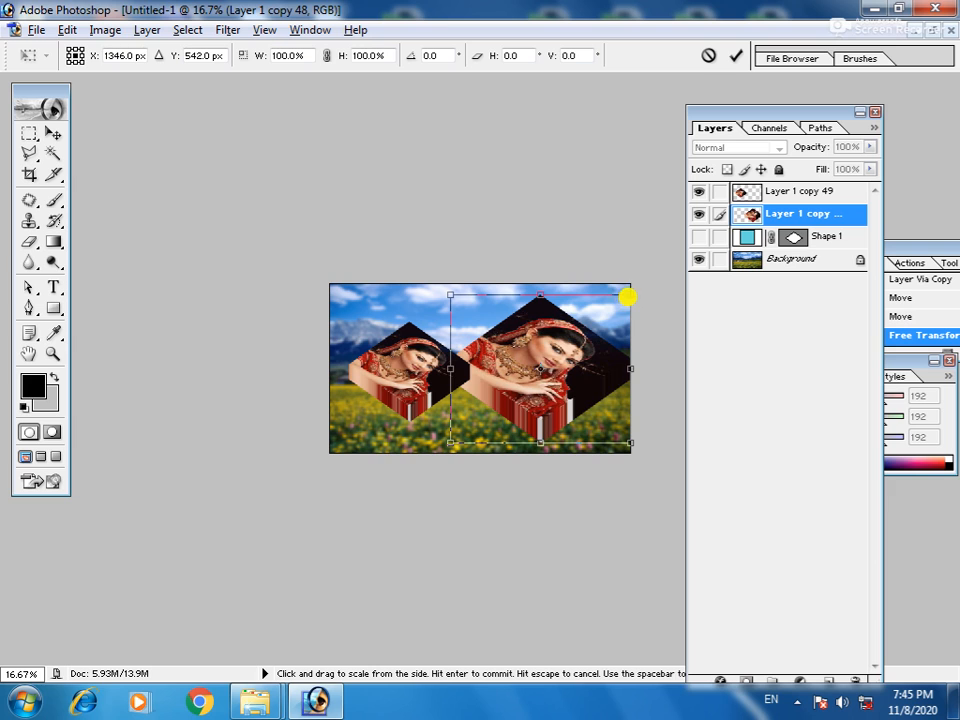
left_click_drag(629, 295, 601, 318)
key("Return")
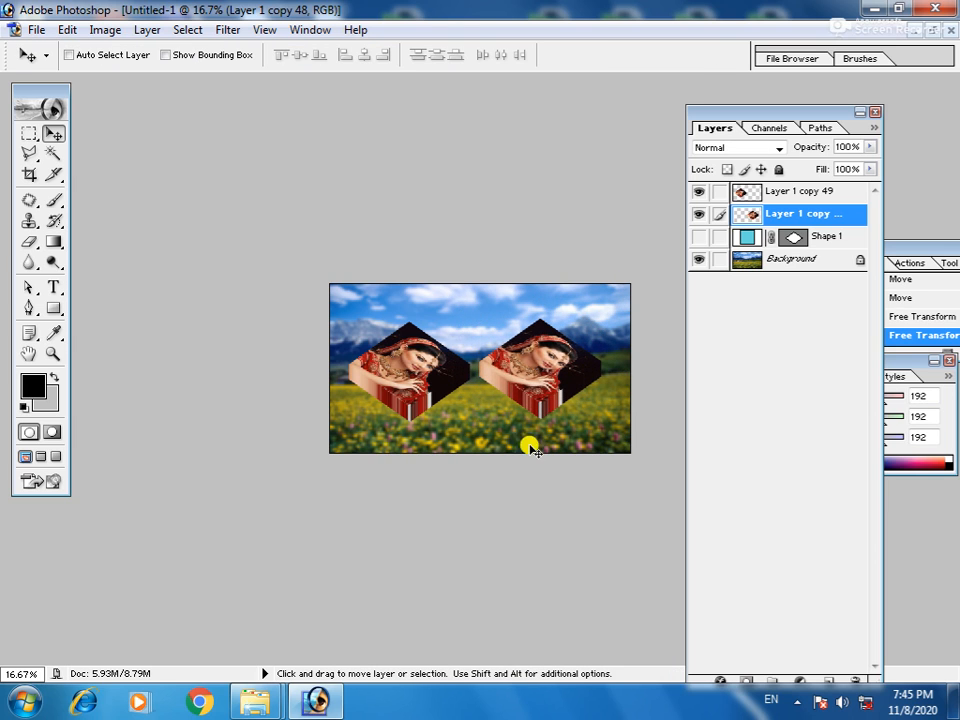
Rotate the right bride diamond counterclockwise to about -50.4° with Free Transform.
key("ctrl+t")
left_click_drag(386, 369, 470, 455)
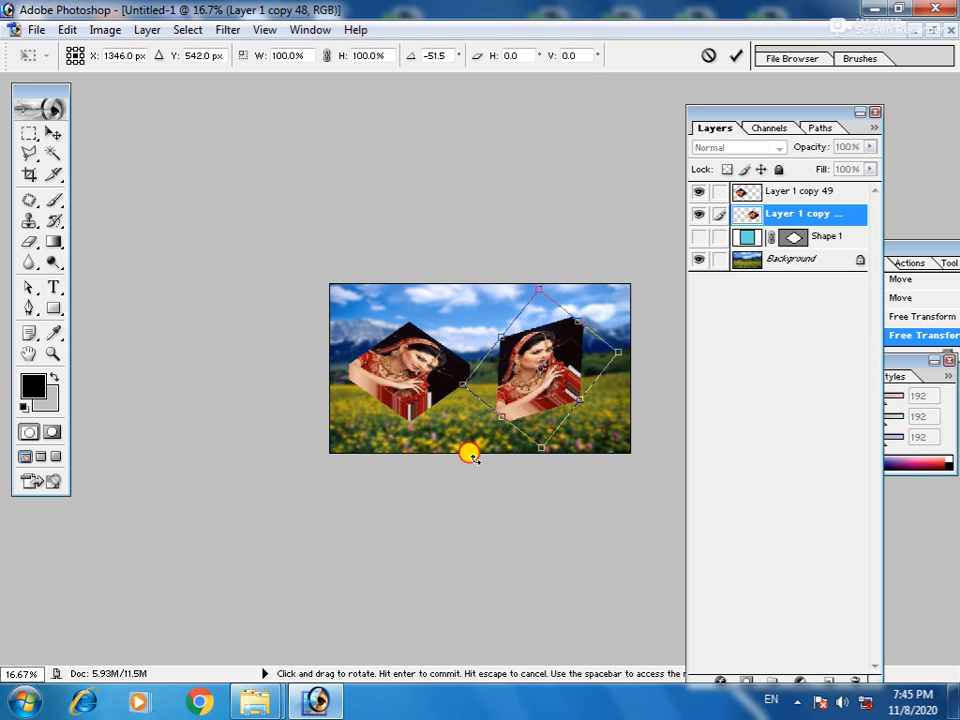
left_click_drag(470, 455, 474, 452)
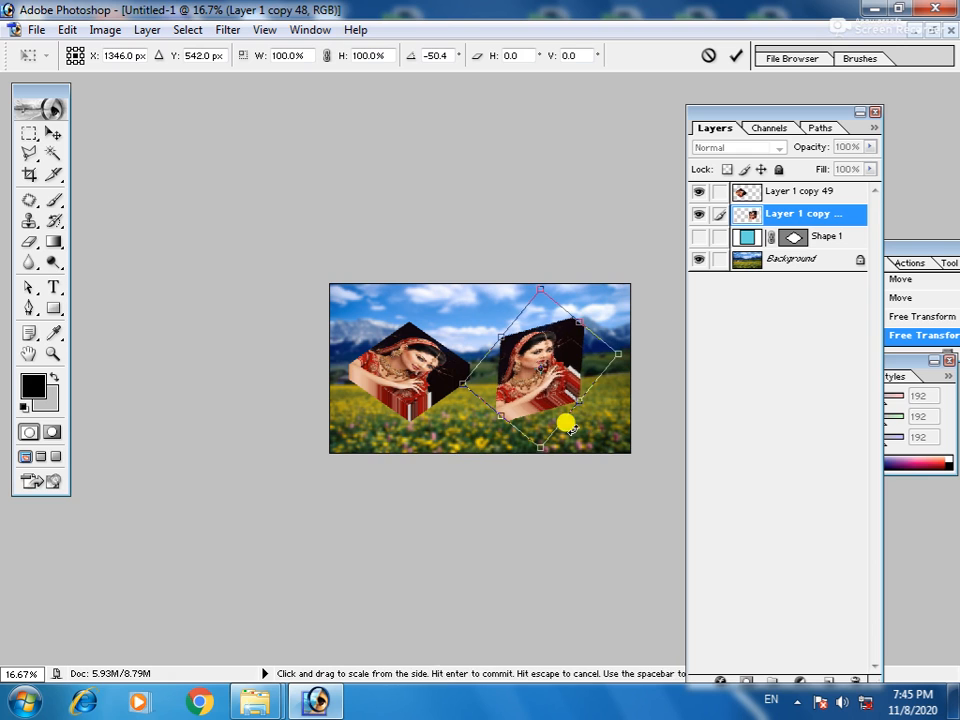
Stretch the rotated right bride photo to about 141.8% height, apply the transformation and move the photo slightly up and left.
left_click_drag(577, 396, 604, 431)
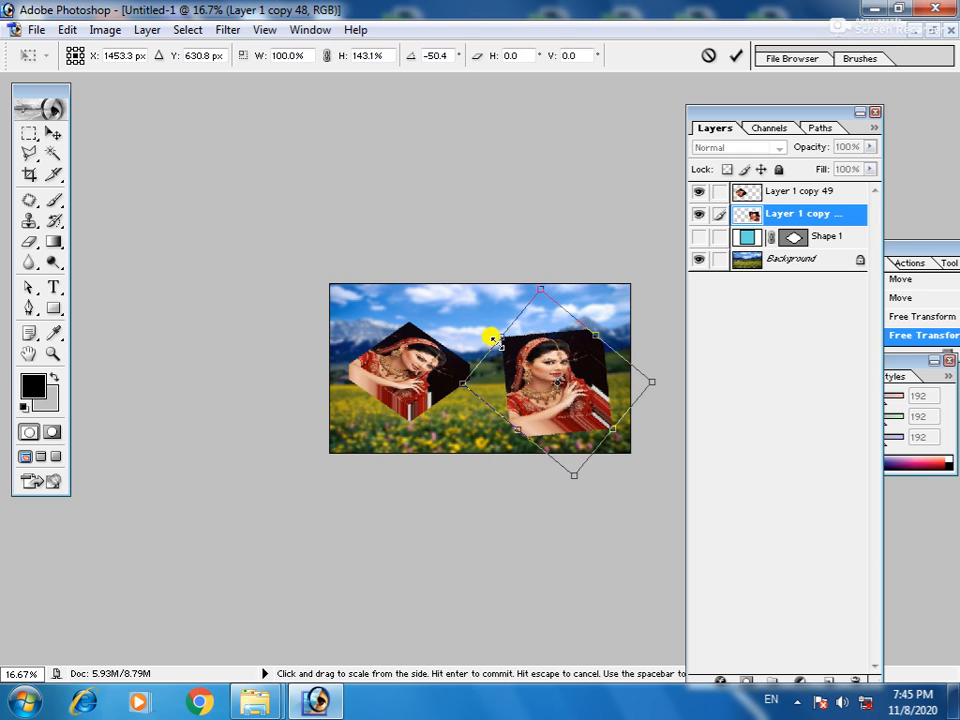
mouse_move(491, 333)
left_mouse_down()
mouse_move(483, 318)
mouse_move(492, 334)
left_mouse_up()
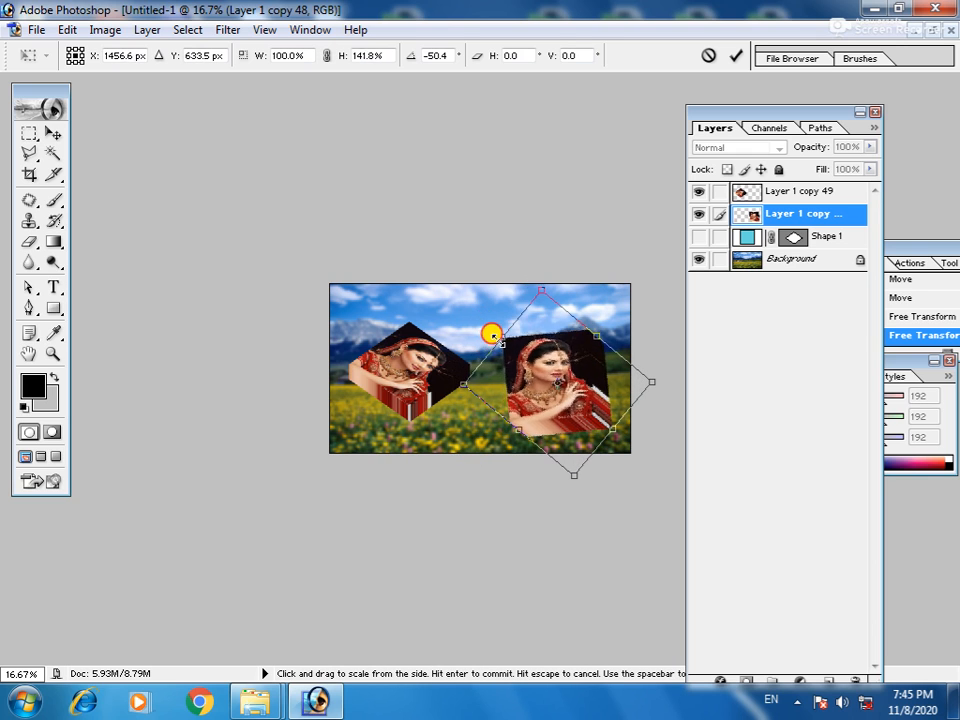
key("Return")
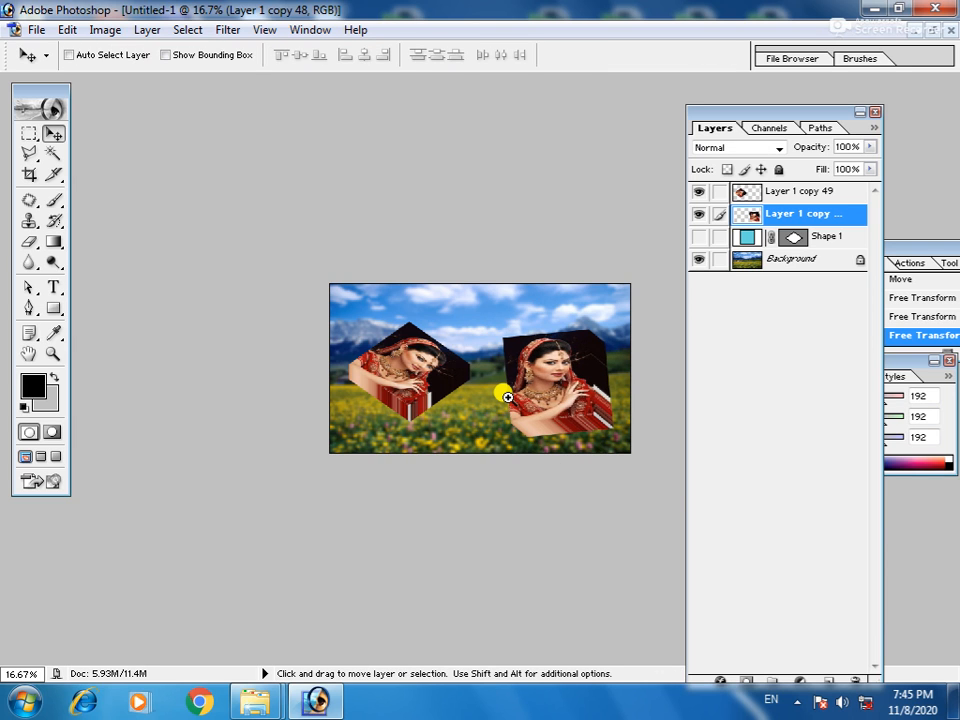
left_click(508, 397, "ctrl")
left_click_drag(613, 389, 581, 362)
Free-transform the left bride diamond, rotating it about 2.3° and enlarging it to about 126% width and 127% height.
right_click(381, 381)
left_click(420, 392)
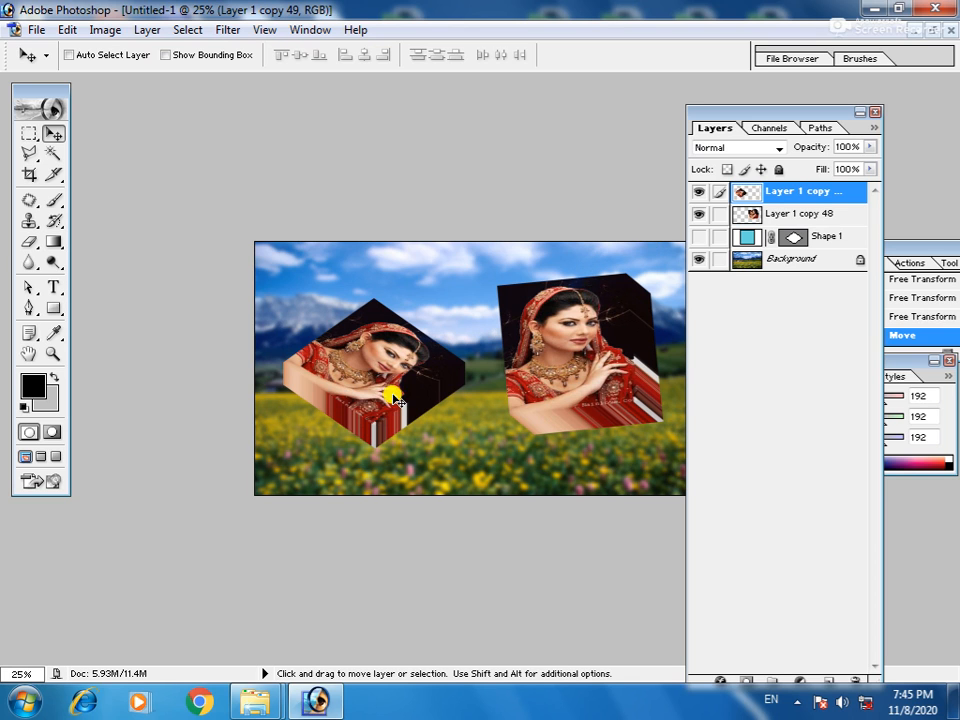
right_click(370, 374)
left_click(400, 388)
key("ctrl+t")
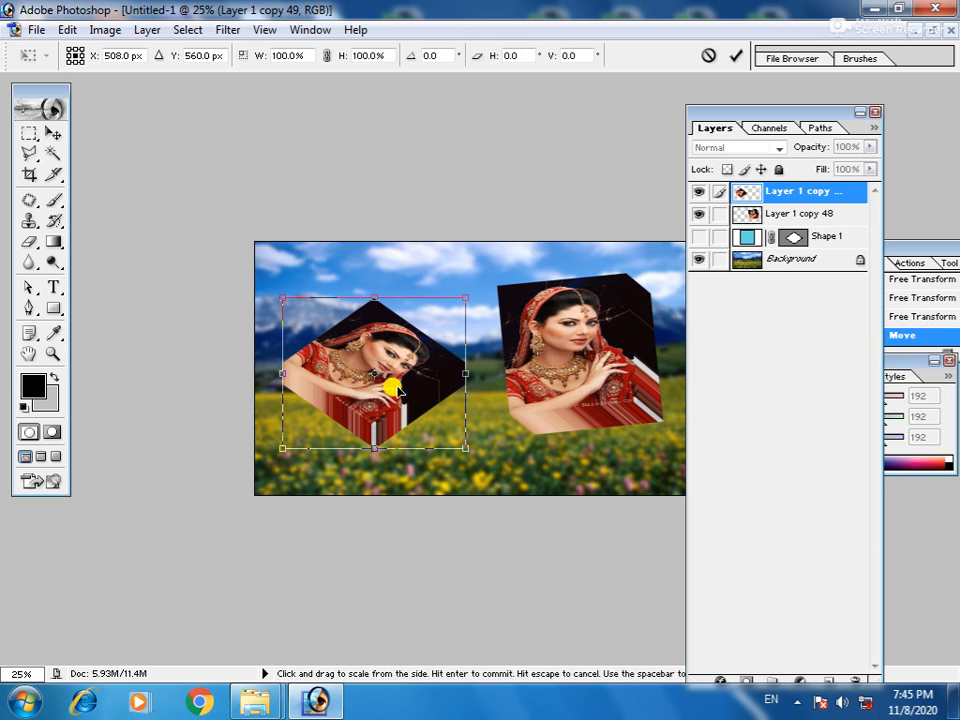
left_click_drag(199, 418, 222, 388)
left_click_drag(462, 452, 507, 491)
left_click_drag(407, 373, 397, 361)
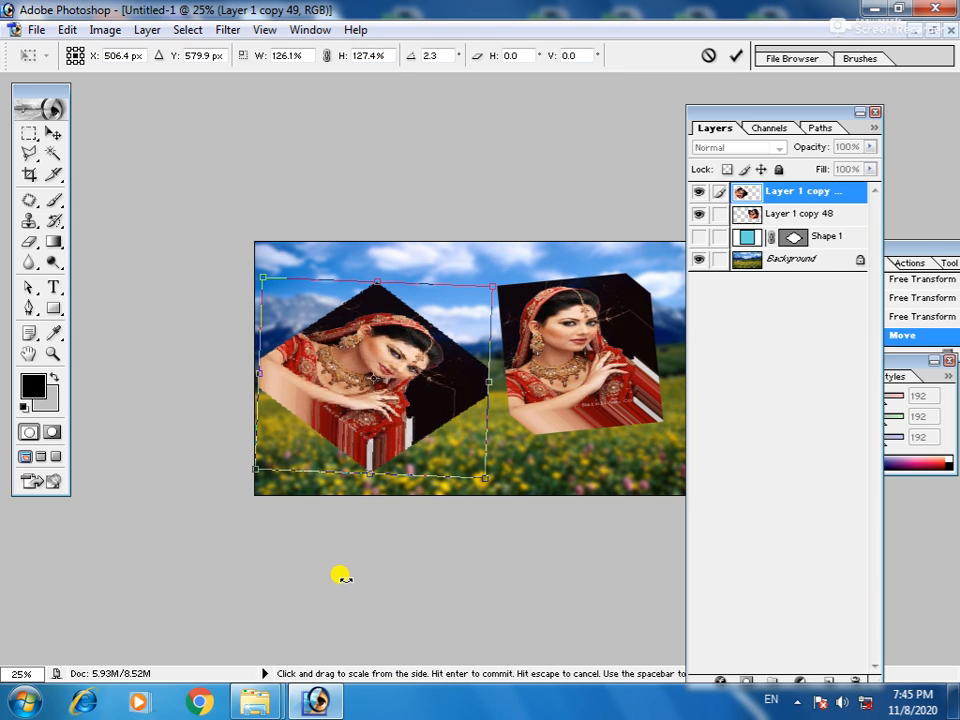